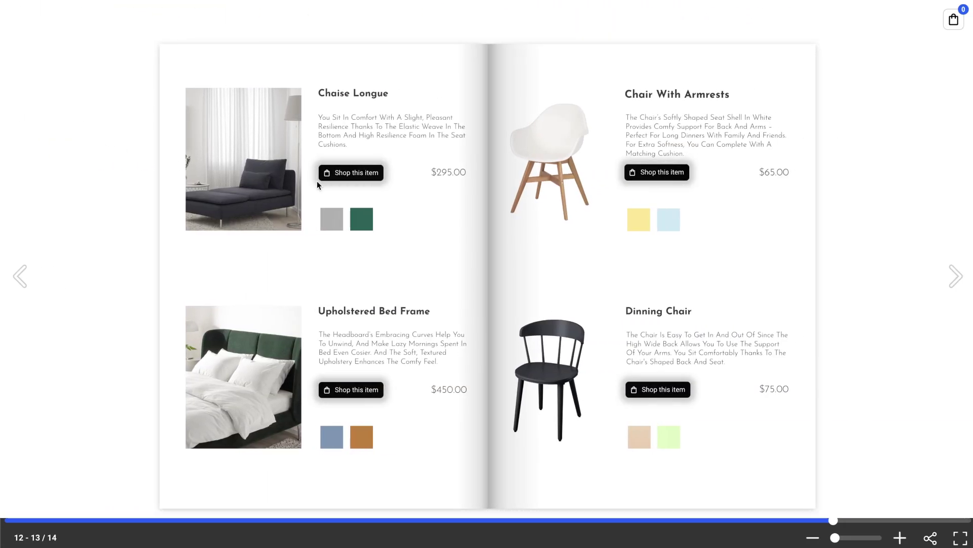
Step: Add the Chaise Longue to the shopping list from the catalogue preview
left_click(357, 177)
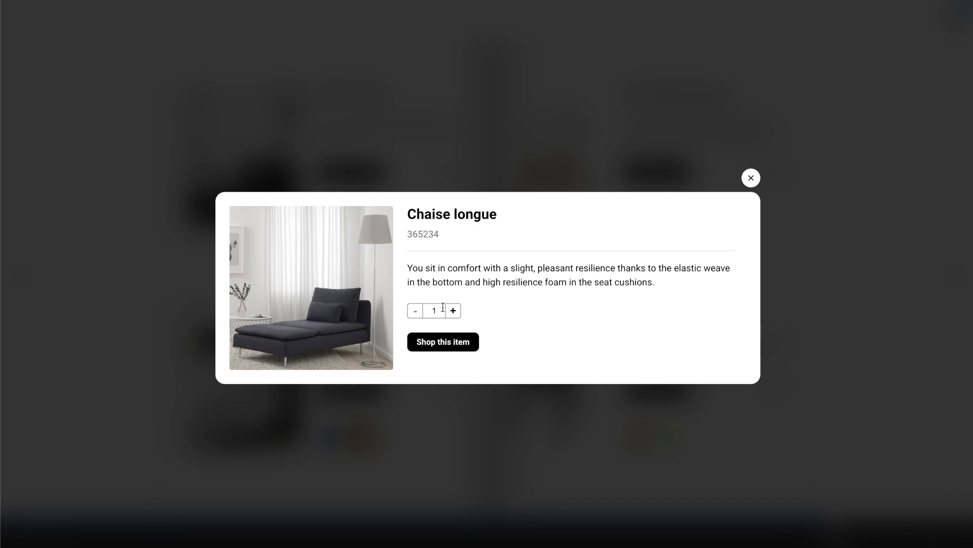
left_click(451, 341)
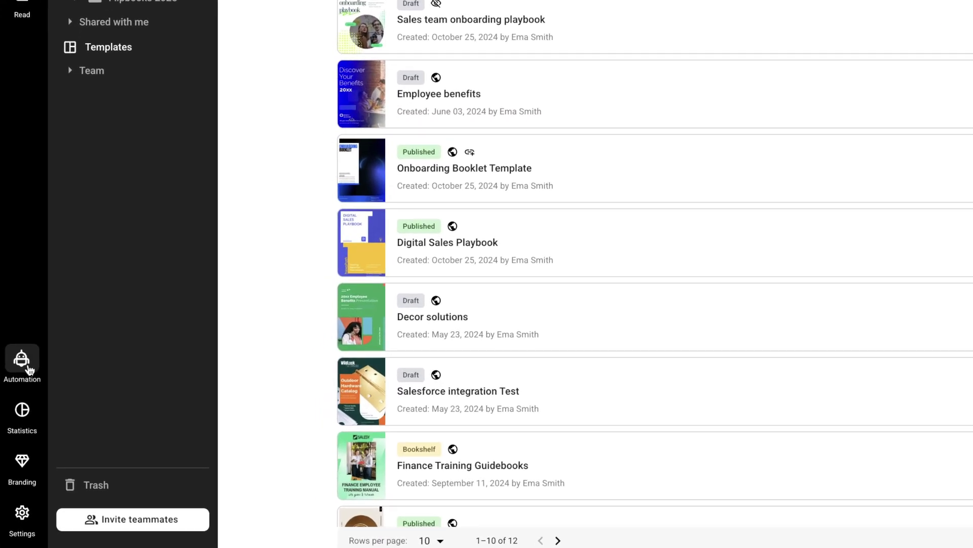
Step: Download the demo product feed templates through the Automation page's Google Drive import option
left_click(23, 361)
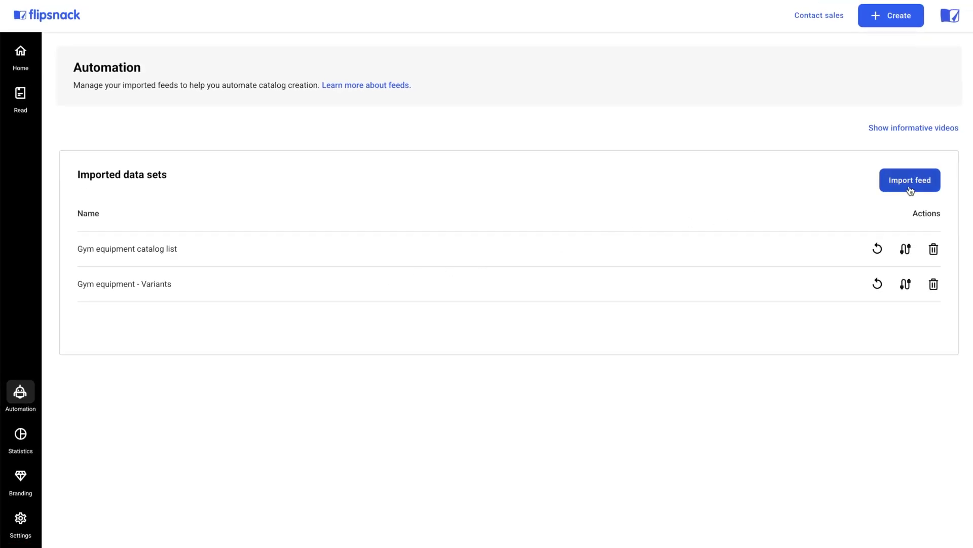
left_click(911, 188)
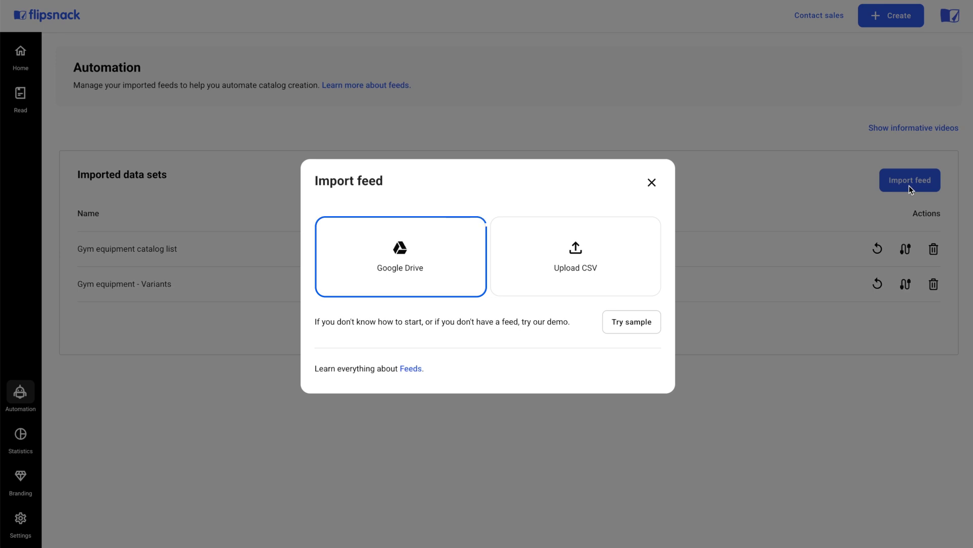
left_click(447, 277)
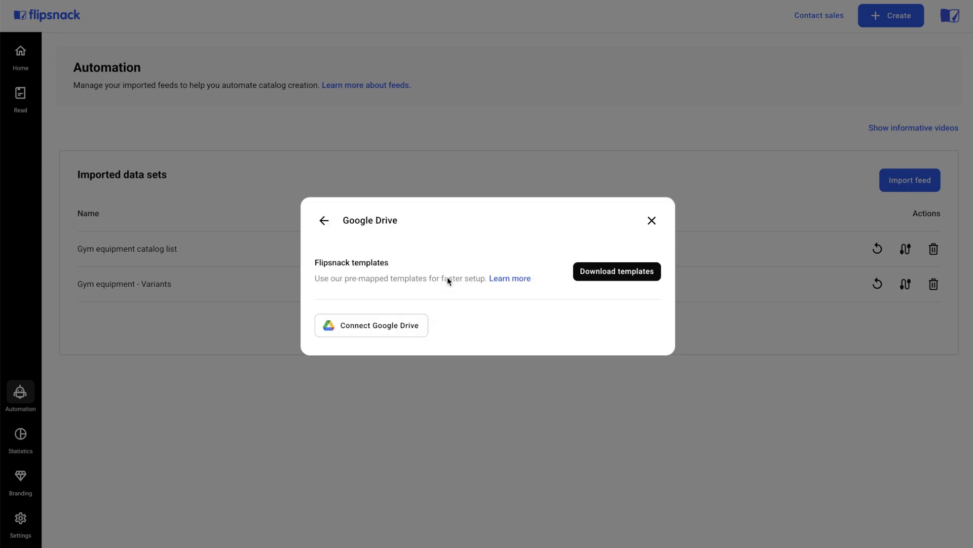
left_click(610, 278)
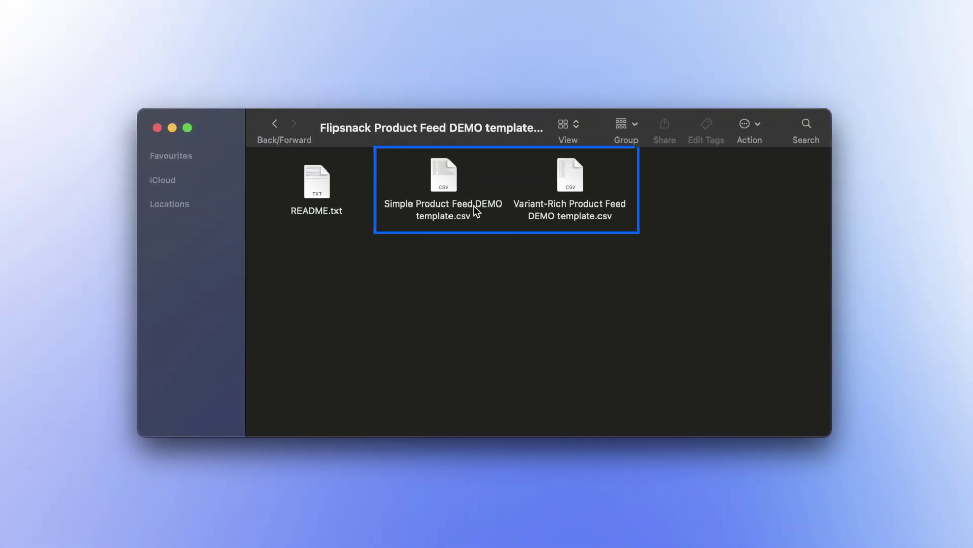
Step: Select Simple Product Feed DEMO template.csv in the downloaded templates folder
left_click(443, 188)
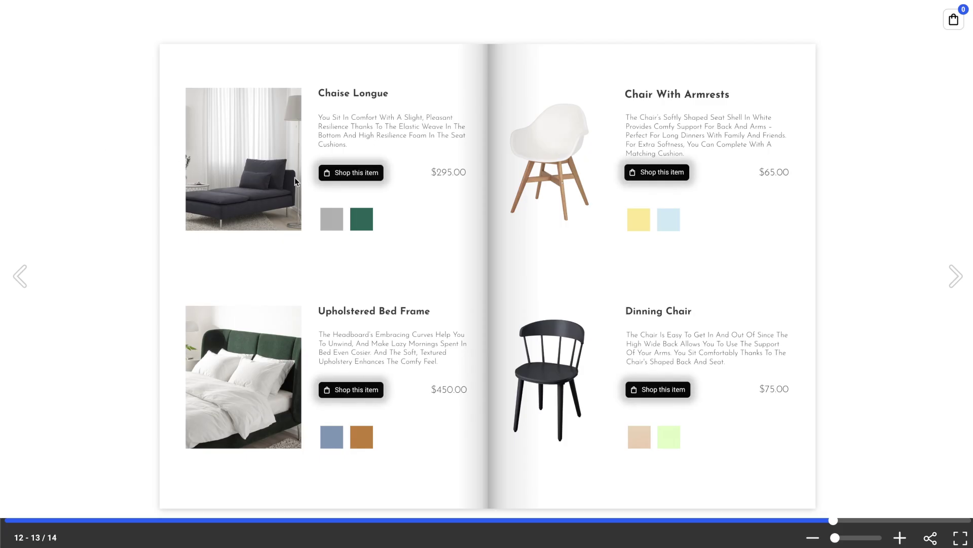
Step: Add three Chaise longue to the shopping list
left_click(355, 173)
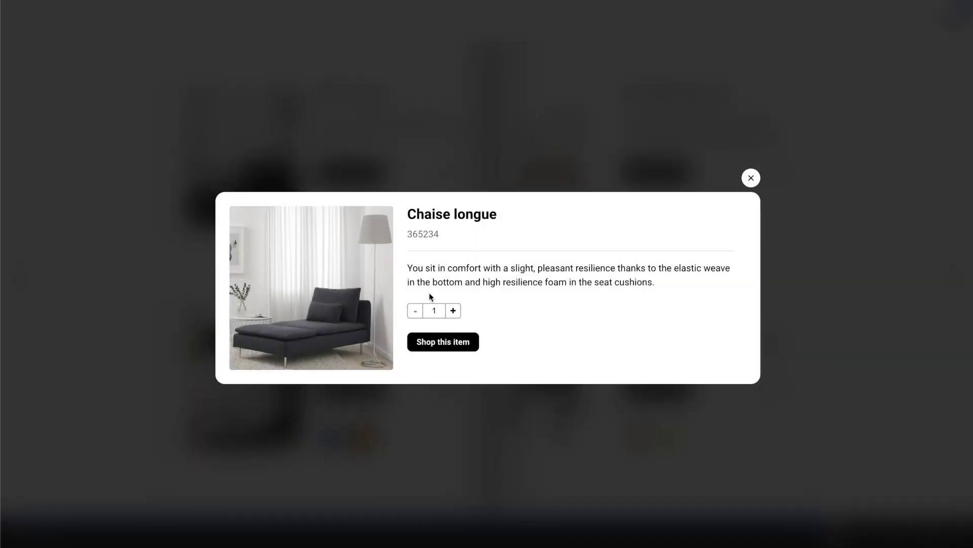
left_click(453, 310)
left_click(453, 310)
left_click(450, 347)
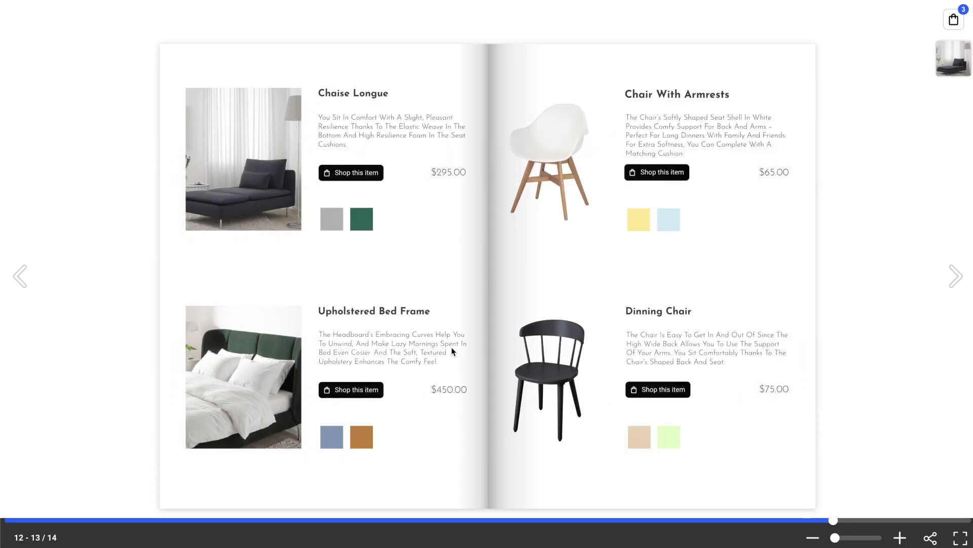
Step: On the next spread, add a blue Minimal Shapes Chair to the cart
left_click_drag(452, 347, 415, 346)
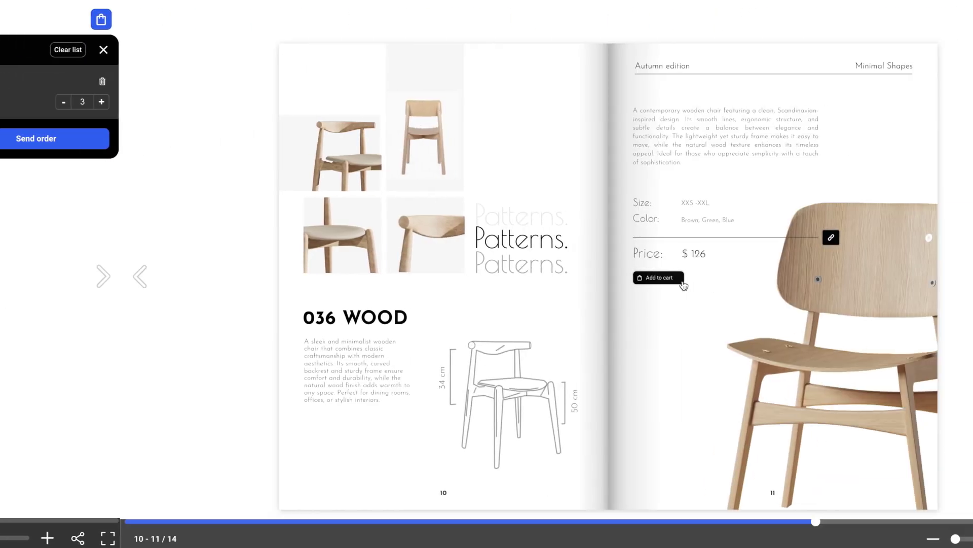
left_click(557, 278)
left_click(456, 332)
left_click(448, 372)
left_click(449, 339)
left_click(448, 394)
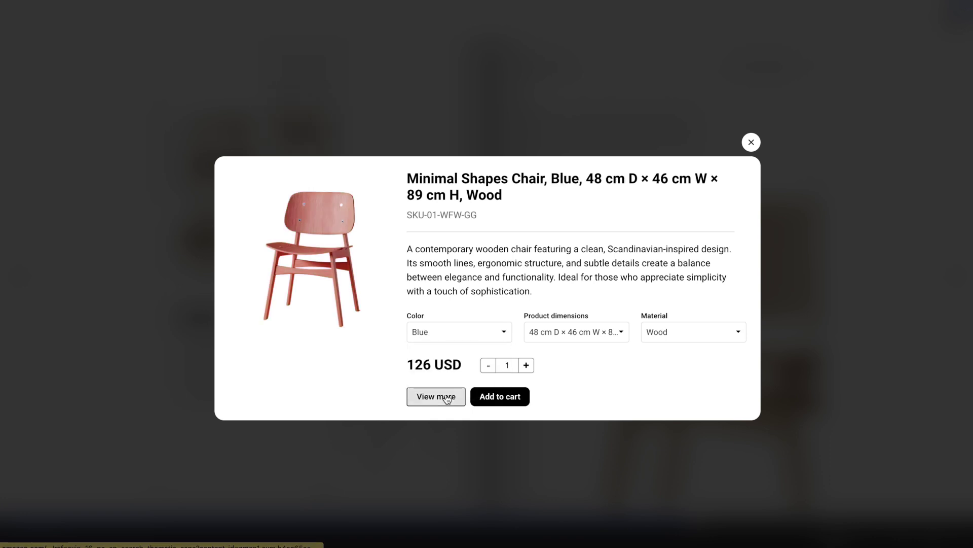
left_click(490, 398)
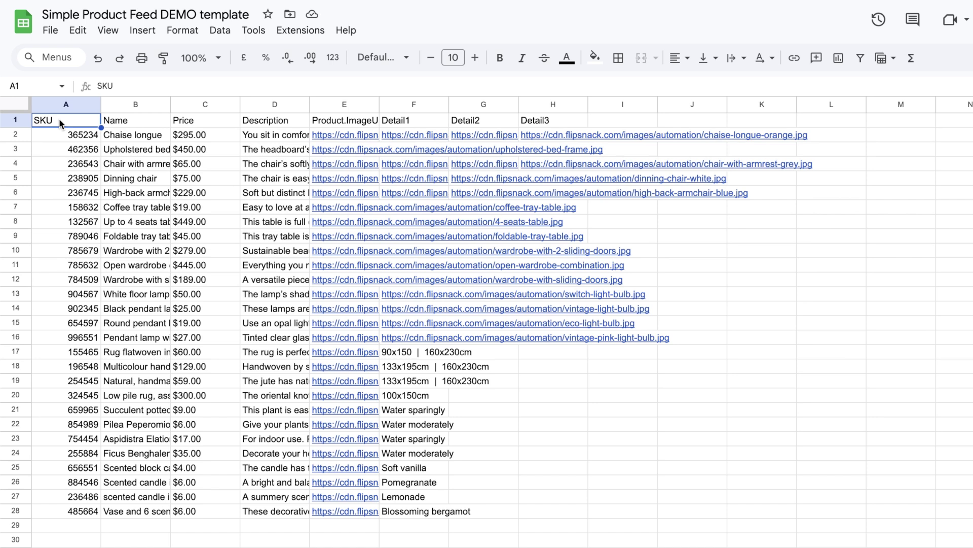
Step: Clear rows 6 through 28 of the feed sheet
left_click(17, 193)
left_click(25, 511, "shift")
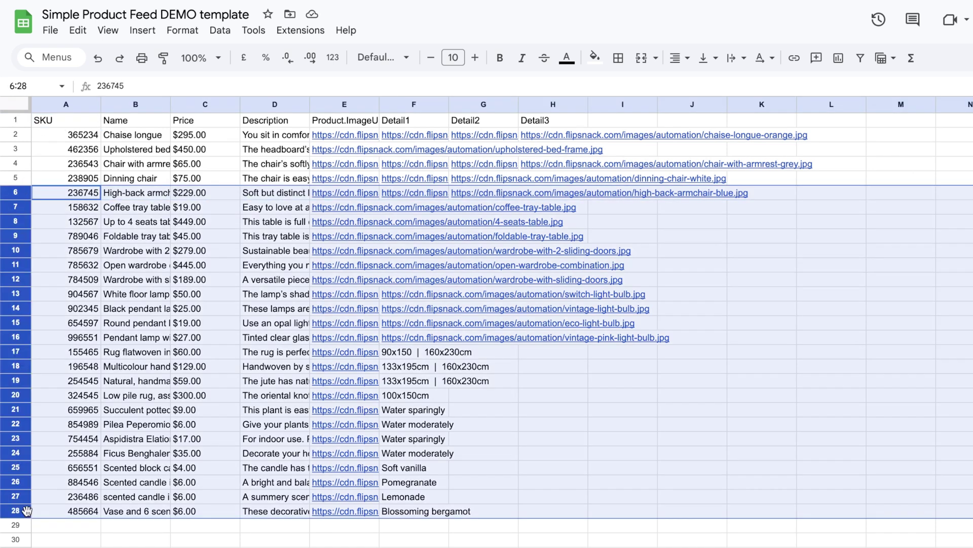
key("Delete")
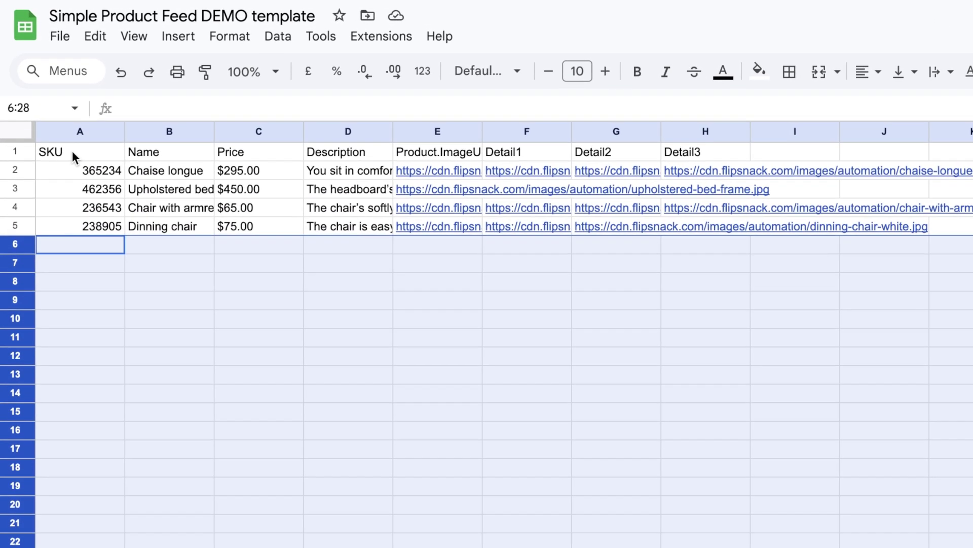
Step: Review the SKUs of the four remaining products
left_click(72, 151)
left_click(71, 178)
left_click(68, 196)
left_click(68, 217)
left_click(69, 233)
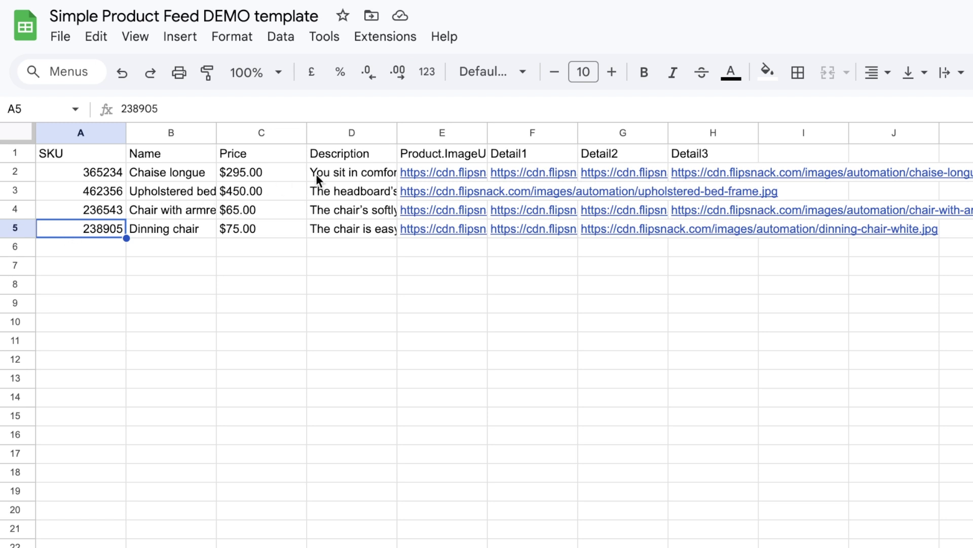
Step: Rename header Detail1 to Color1 and Detail2 to Color2, and clear the Detail3 header
left_click(531, 152)
double_click(532, 152)
left_click_drag(531, 152, 496, 152)
type("Color1")
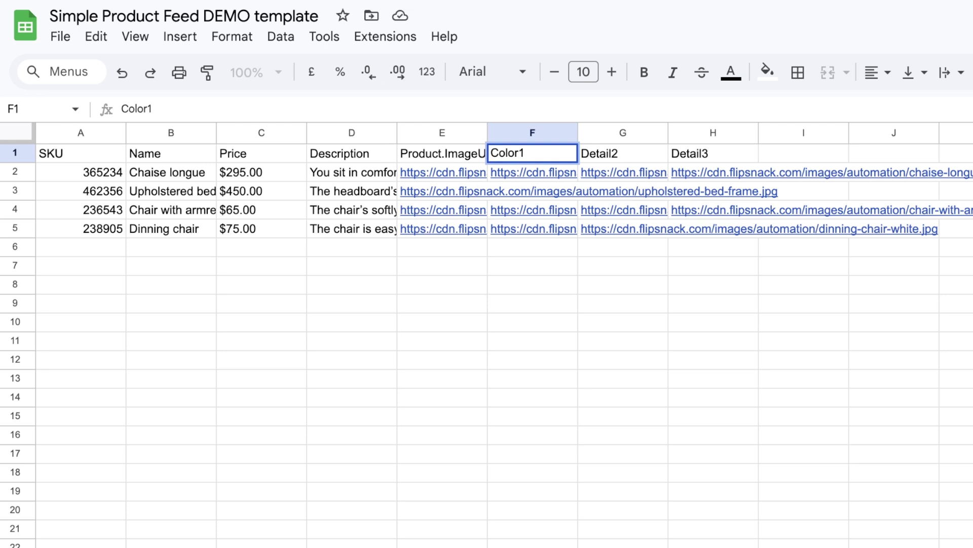
key("Tab")
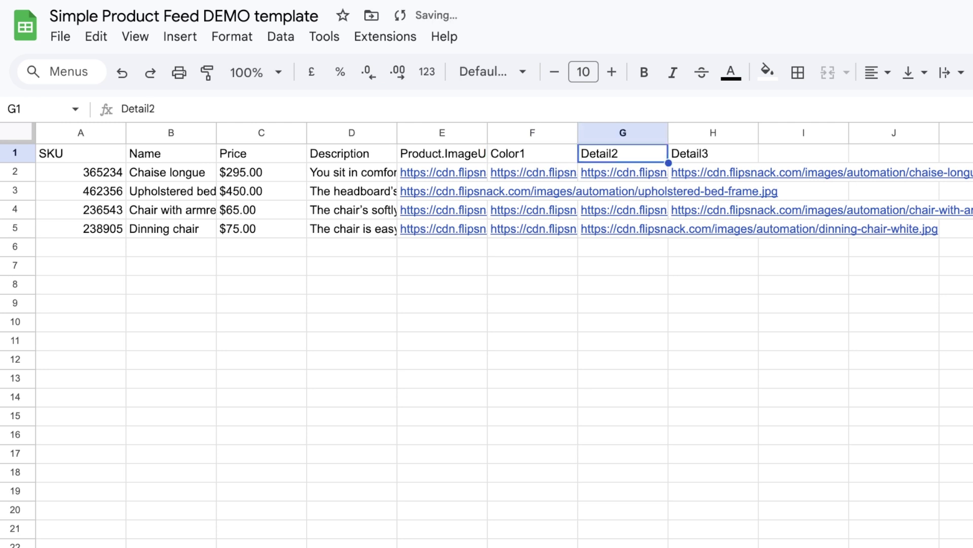
type("Color")
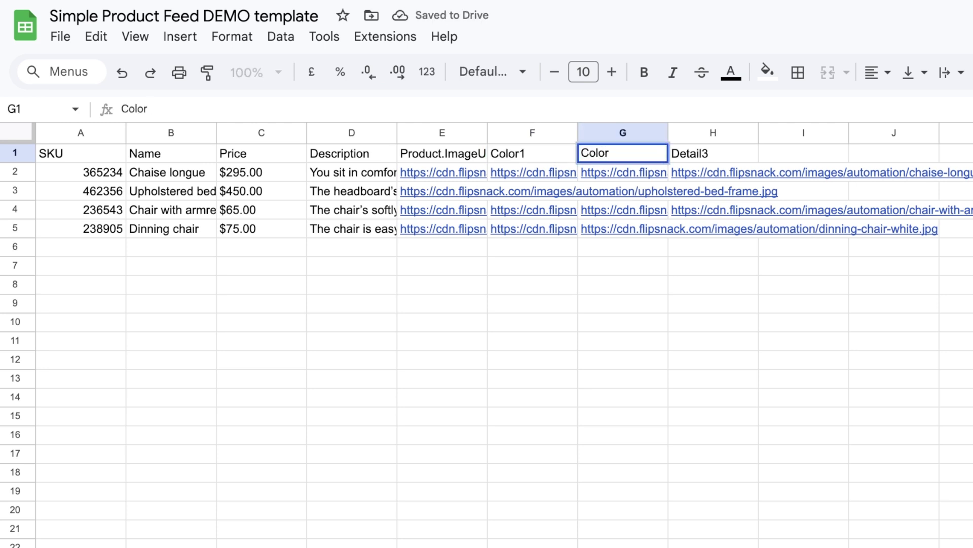
type("2")
key("Tab")
key("Delete")
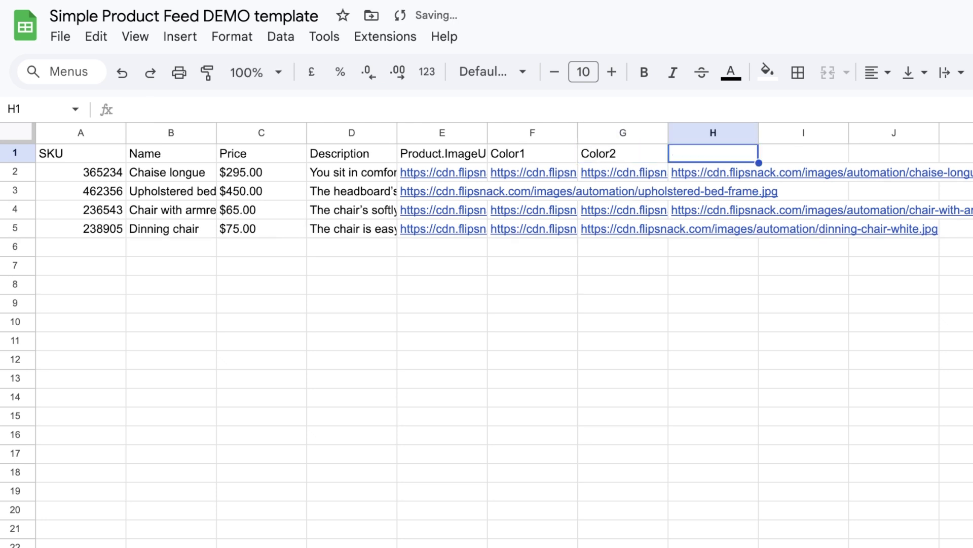
Step: Paste a light gray swatch link into F2 and an Opal Green swatch link into G2
left_click(459, 151)
mouse_move(457, 173)
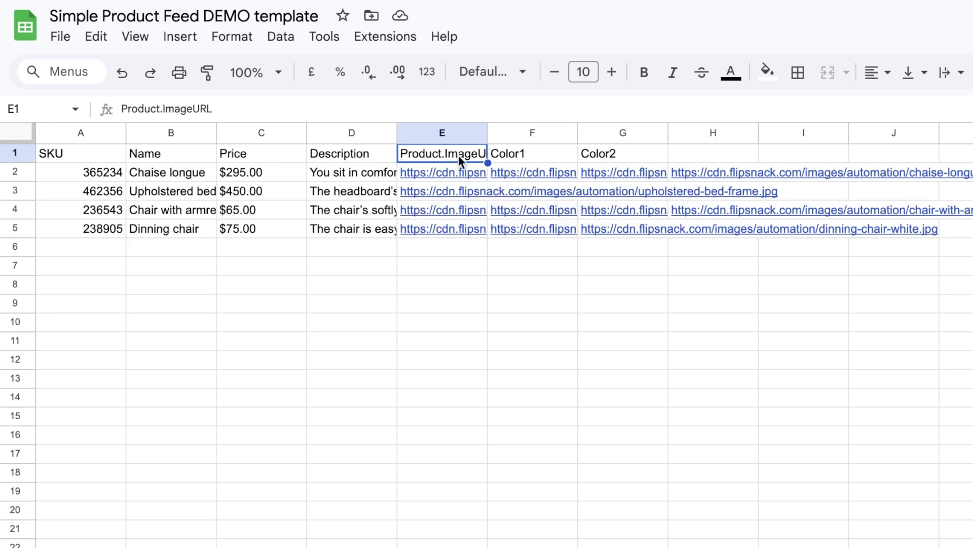
left_click(534, 153)
left_click(534, 171)
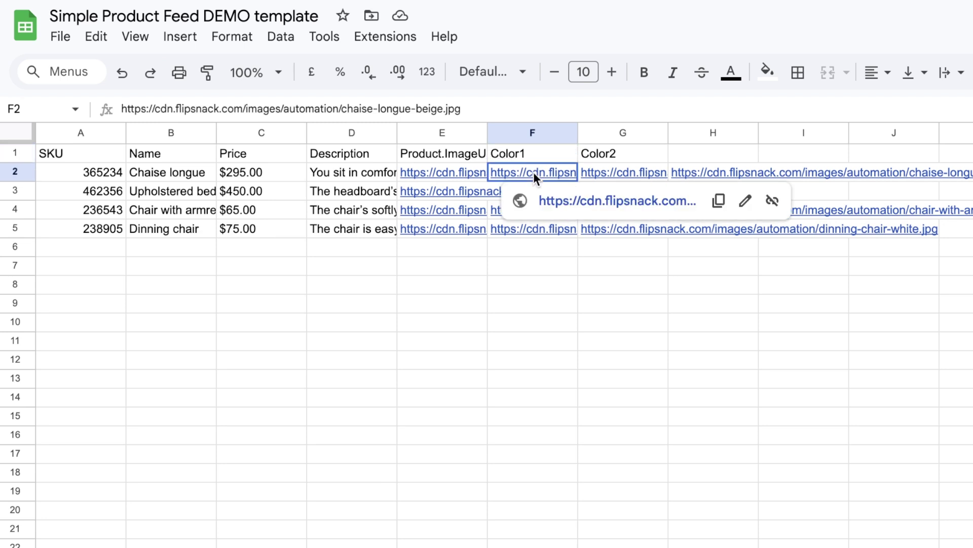
type("https://www.riversidesheetmetal.net/gutters/colors/l/light-gray_250.jpg")
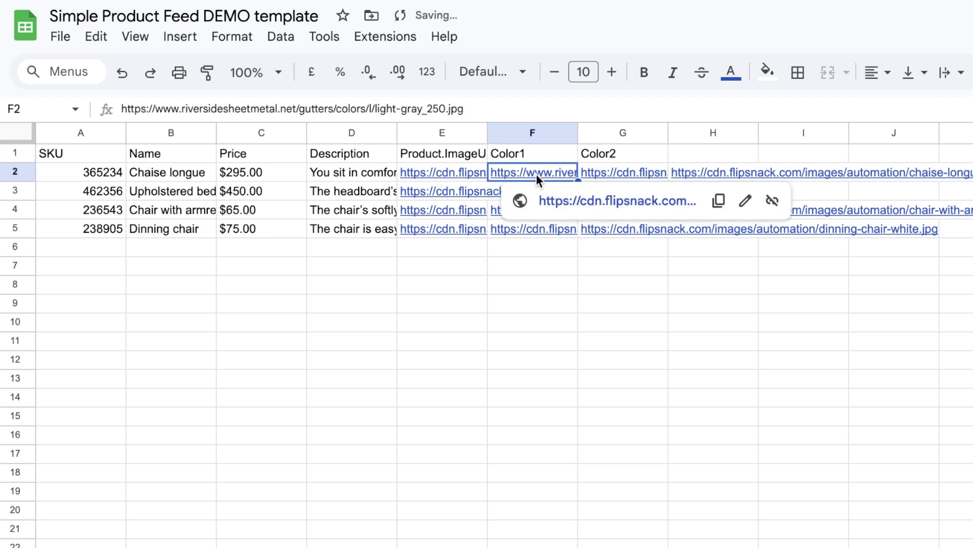
left_click(617, 171)
type("https://id.pebsteel.com/wp-content/uploads/2022/03/Opal-Green-1.jpg")
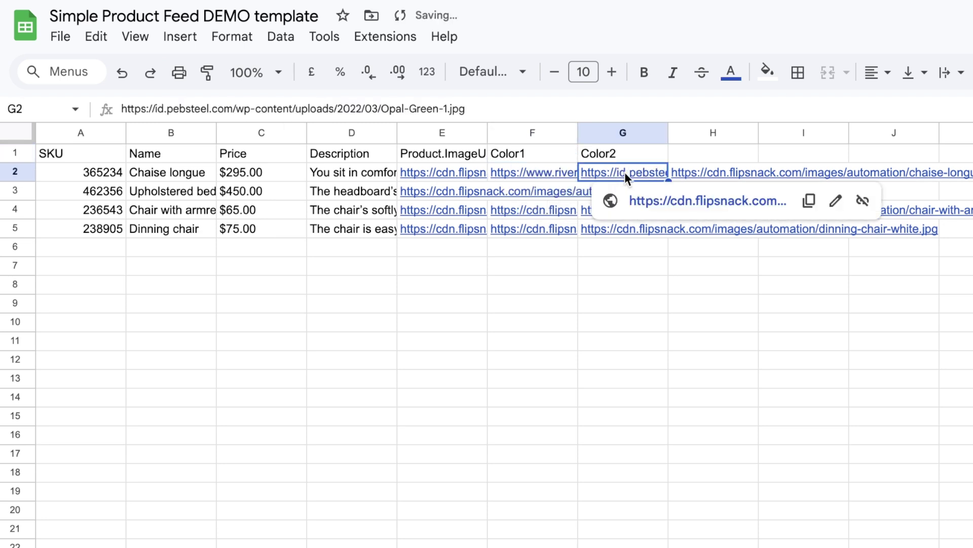
Step: Paste colour swatch image links into F3, G3 and F4
left_click(539, 193)
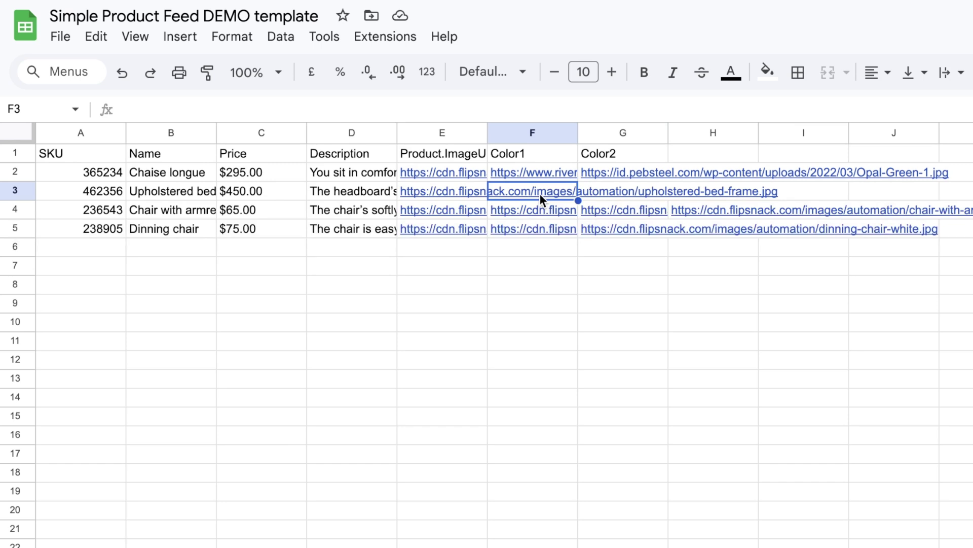
type("https://htmlcolorcodes.com/assets/images/colors/blue-gray-color-solid-background-1920x1080.png")
left_click(610, 191)
key("ctrl+v")
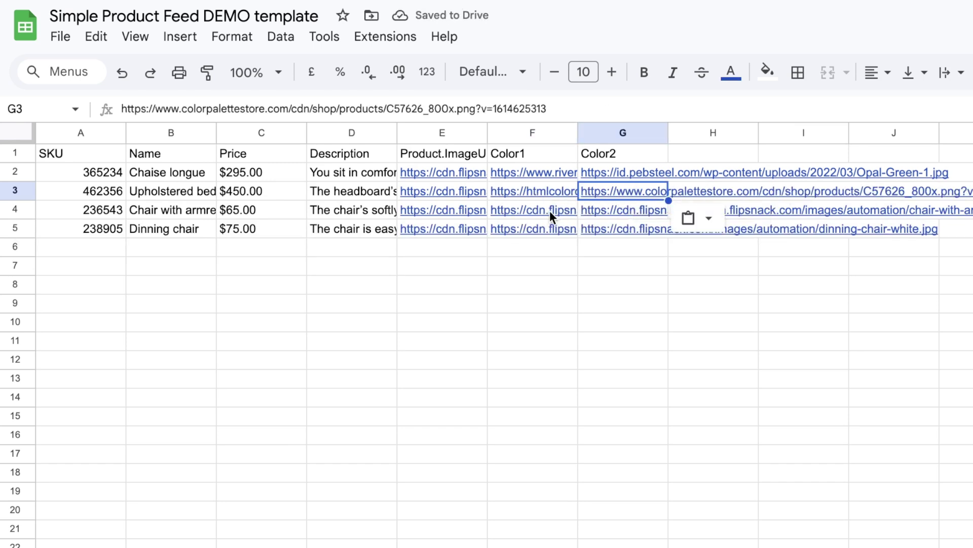
left_click(549, 211)
type("https://www.myperfectcolor.com/repositories/images/colors/myperfectcolor-apple-iphone-11-light-yellow-paint-color-match-2.jpg")
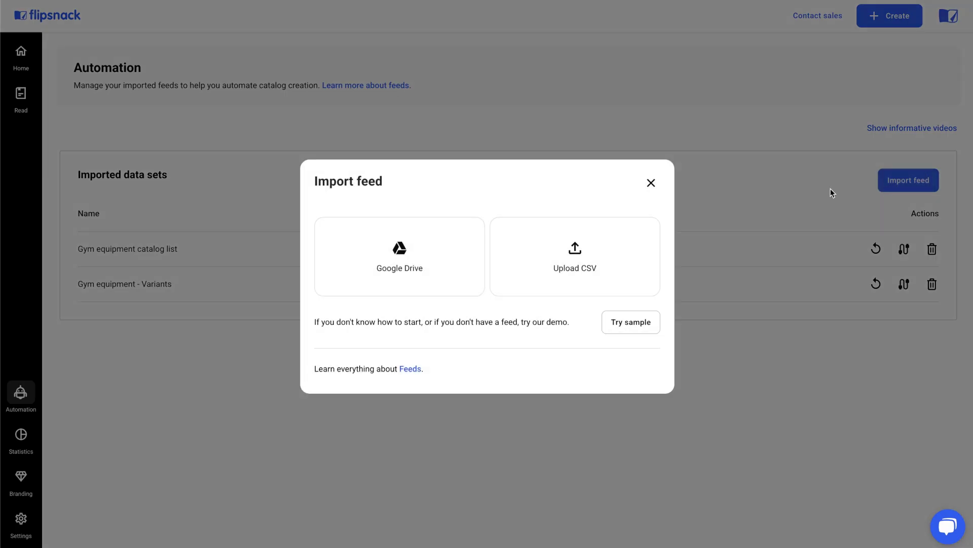
Step: Import the Simple Product Feed_Create from scratch spreadsheet from Google Drive as a feed
left_click(450, 253)
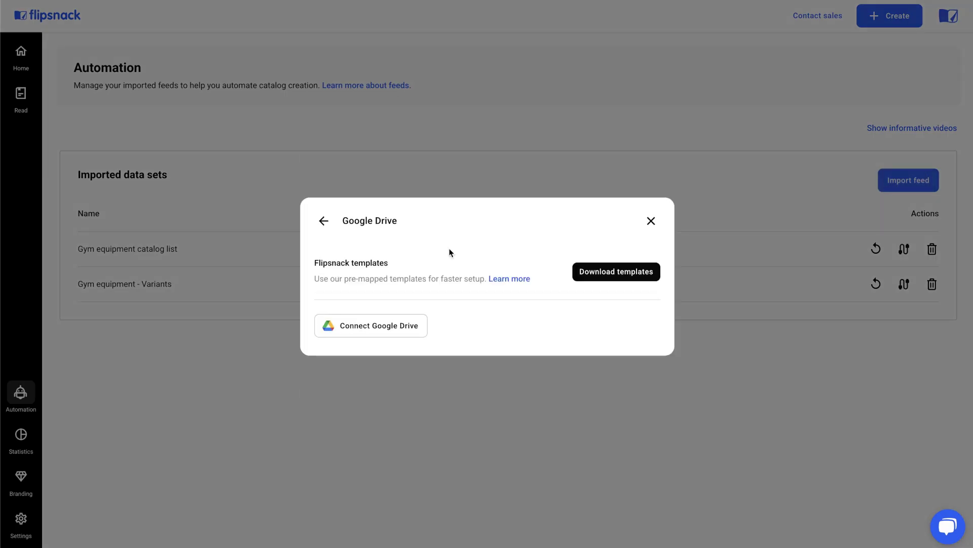
left_click(391, 324)
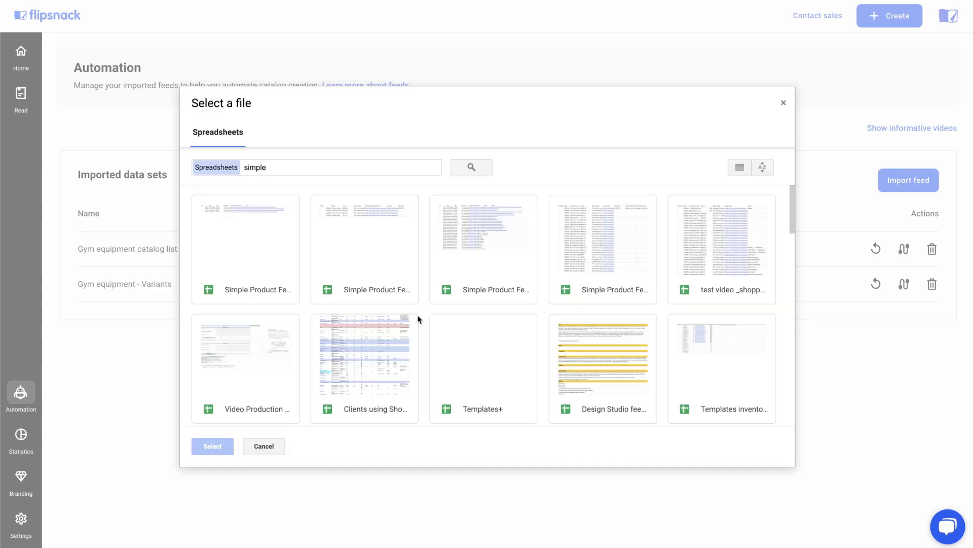
left_click(397, 263)
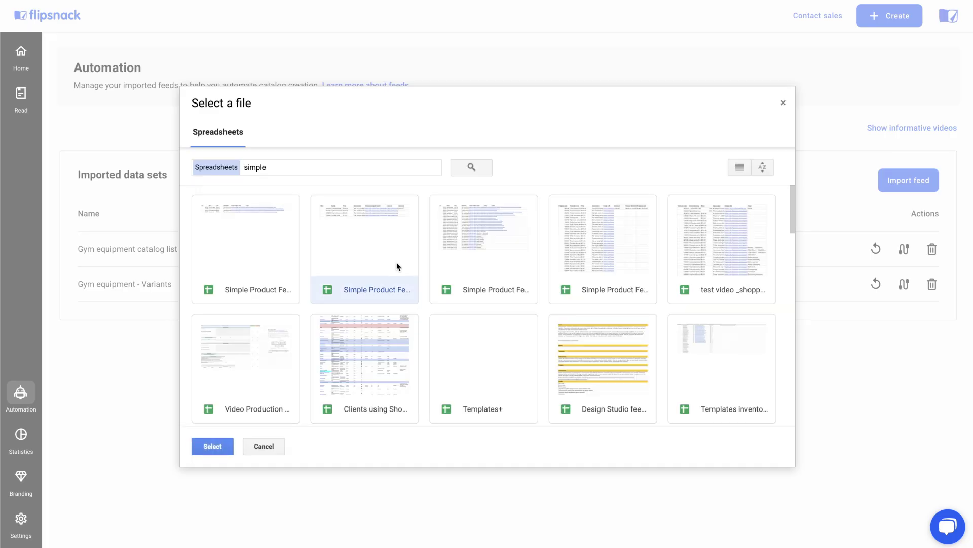
left_click(208, 447)
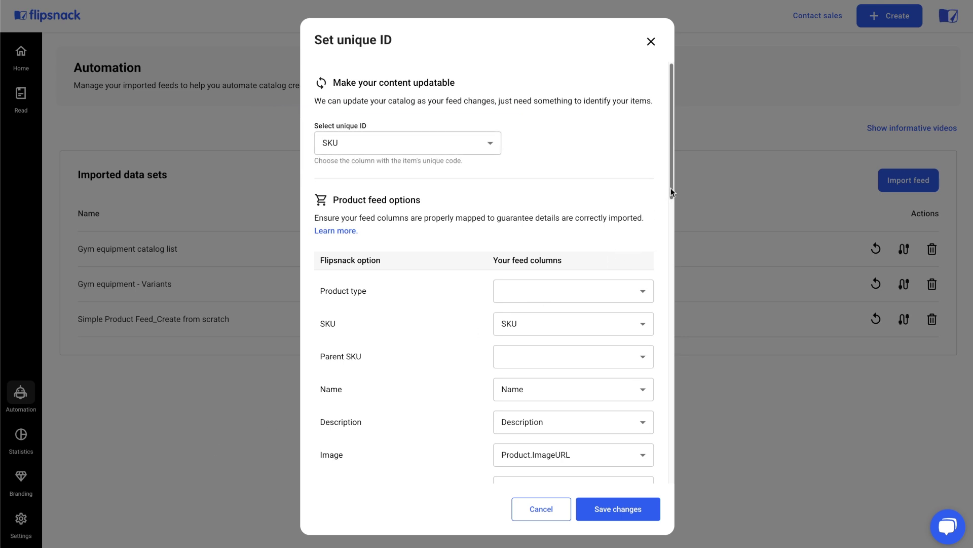
Step: Review the feed's column mappings, keeping Name mapped to the Name column
left_click_drag(671, 187, 671, 227)
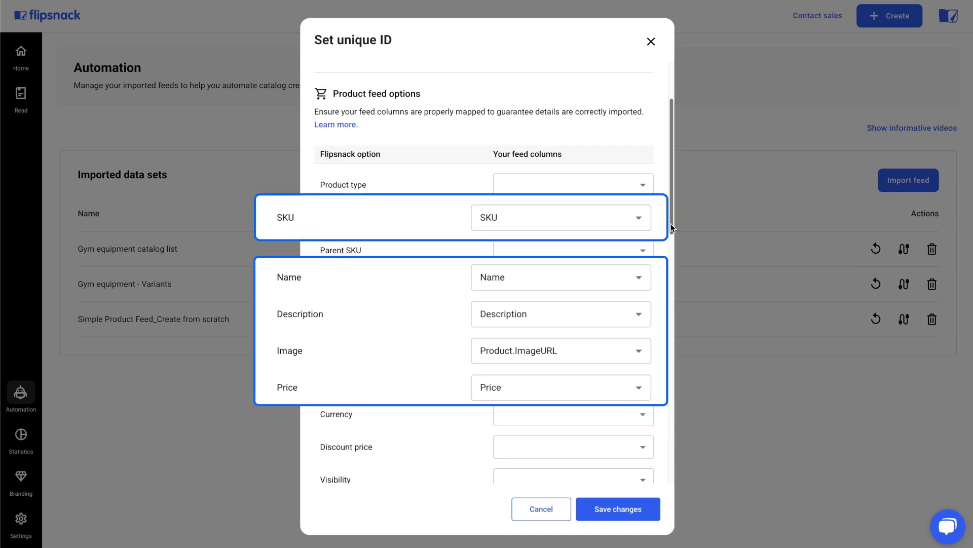
left_click(566, 279)
left_click(540, 357)
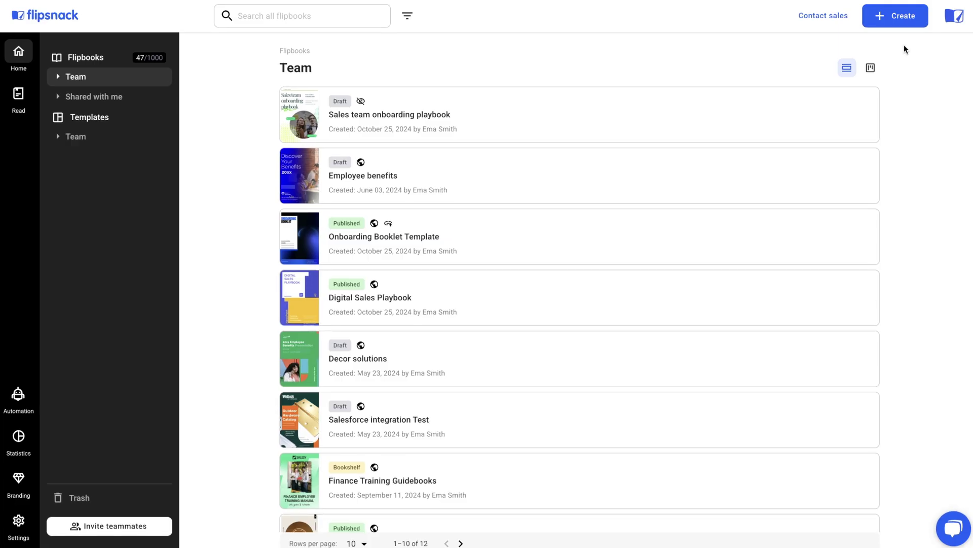
Step: Start a new flipbook from scratch and browse the Shapes elements library
left_click(887, 27)
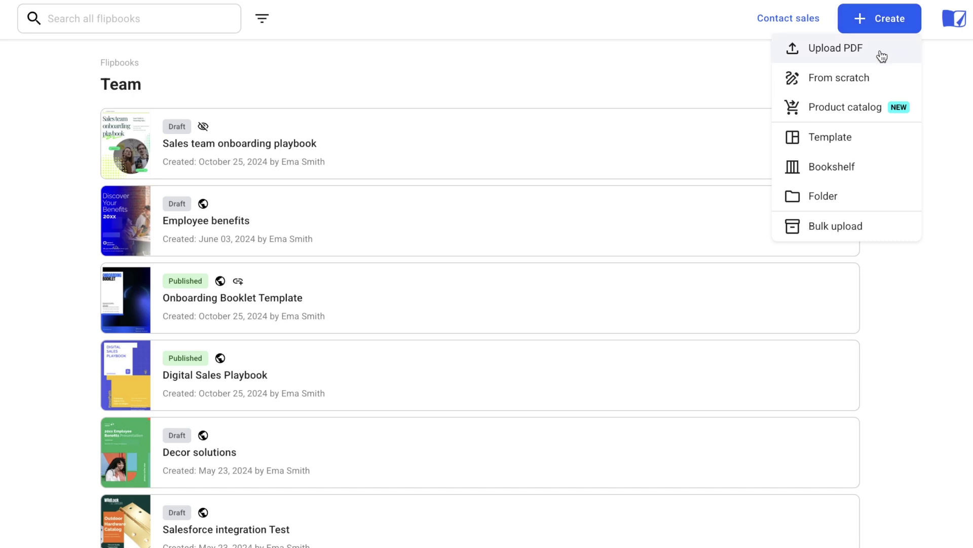
left_click(879, 89)
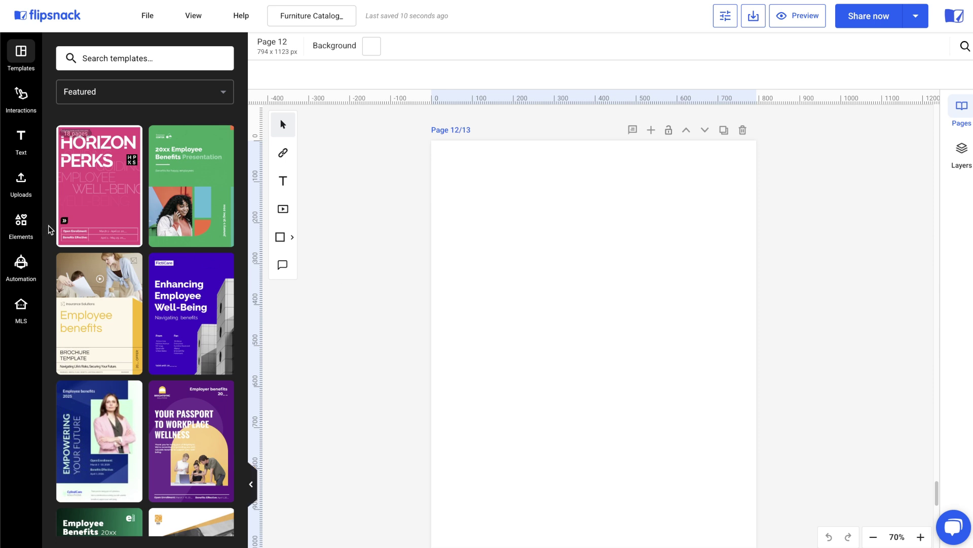
left_click(29, 225)
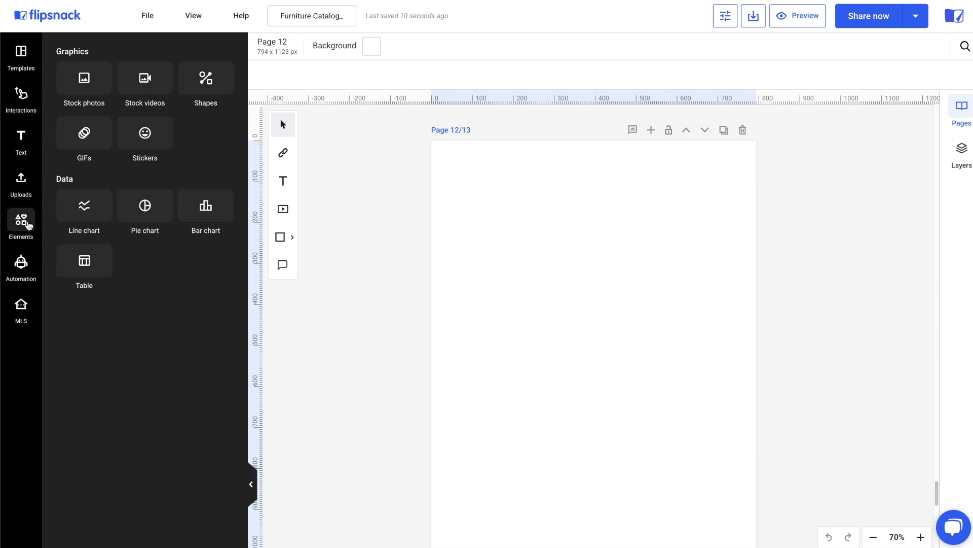
left_click(199, 91)
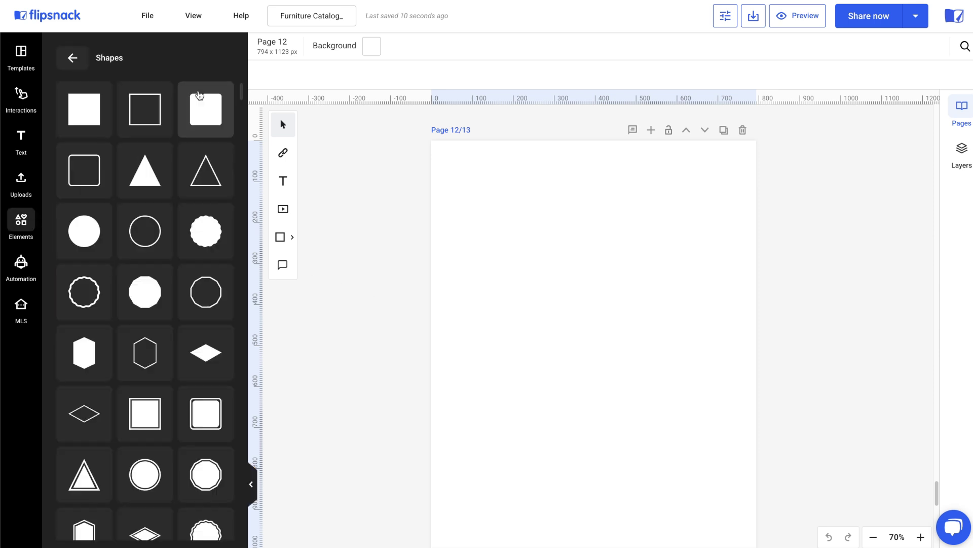
Step: Add a filled square at the upper left and stretch it into a tall 267x337 rectangle
left_click(90, 115)
left_click_drag(563, 375, 572, 326)
left_click_drag(537, 266, 537, 257)
Step: Add a second square beside the rectangle, shrink it to 51x51, and duplicate it
left_click(84, 109)
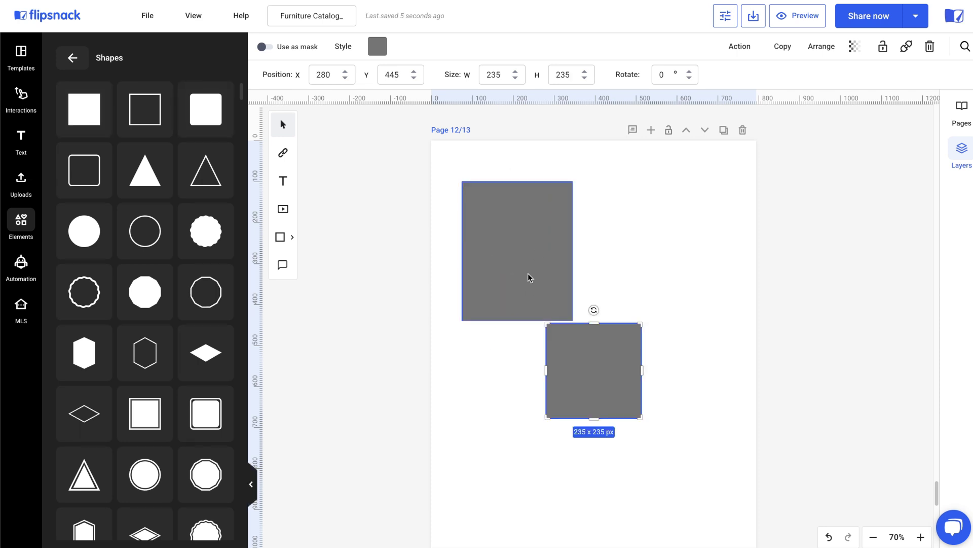
left_click_drag(560, 352, 599, 300)
left_click_drag(681, 366, 619, 310)
key("ctrl+d")
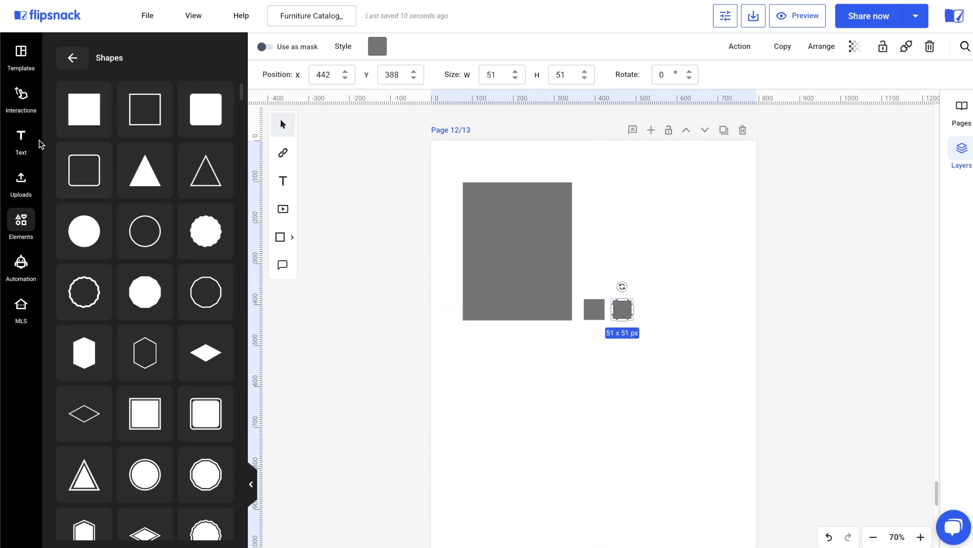
Step: Add a 'Title' heading in Josefin Sans Bold beside the rectangle's top
left_click(21, 139)
left_click(128, 98)
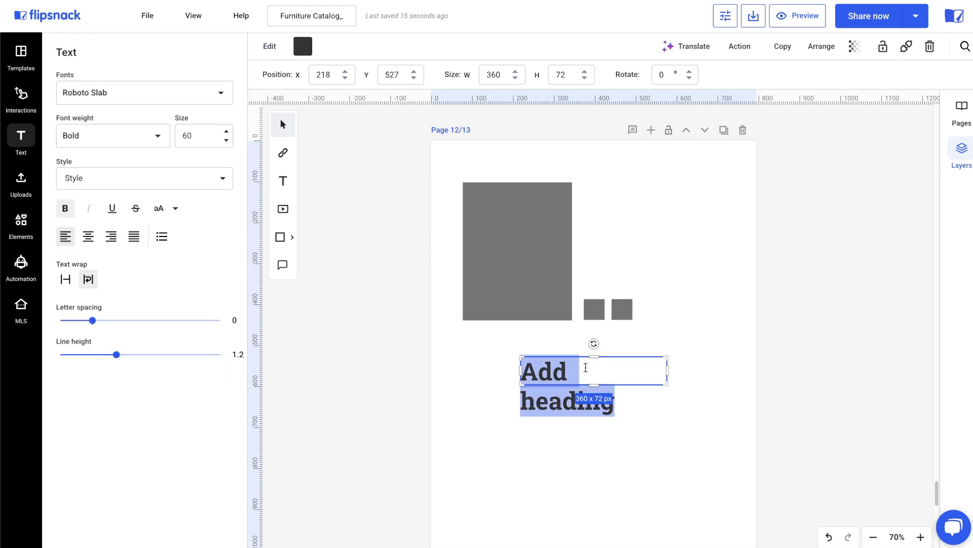
type("Title")
left_click(198, 136)
scroll(198, 253, "down", 1)
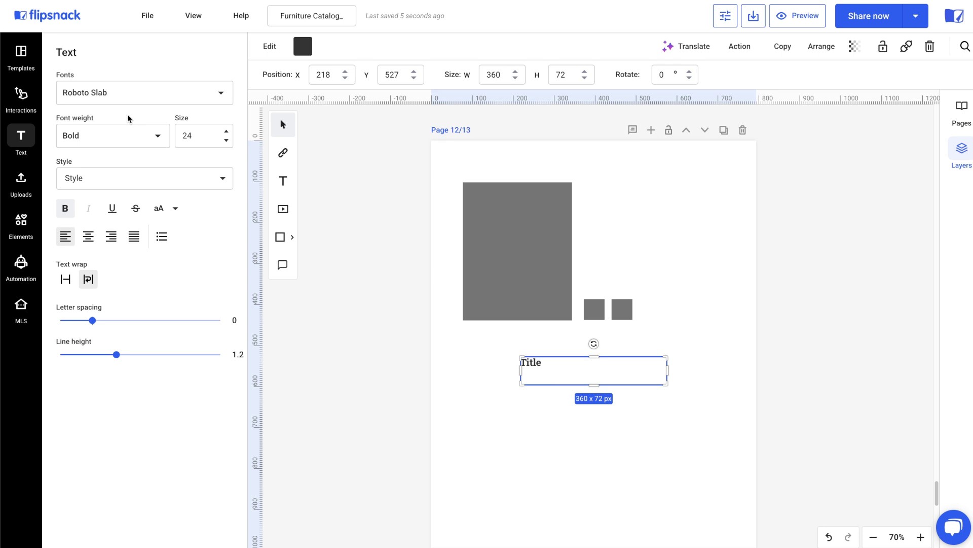
left_click(124, 97)
type("jose")
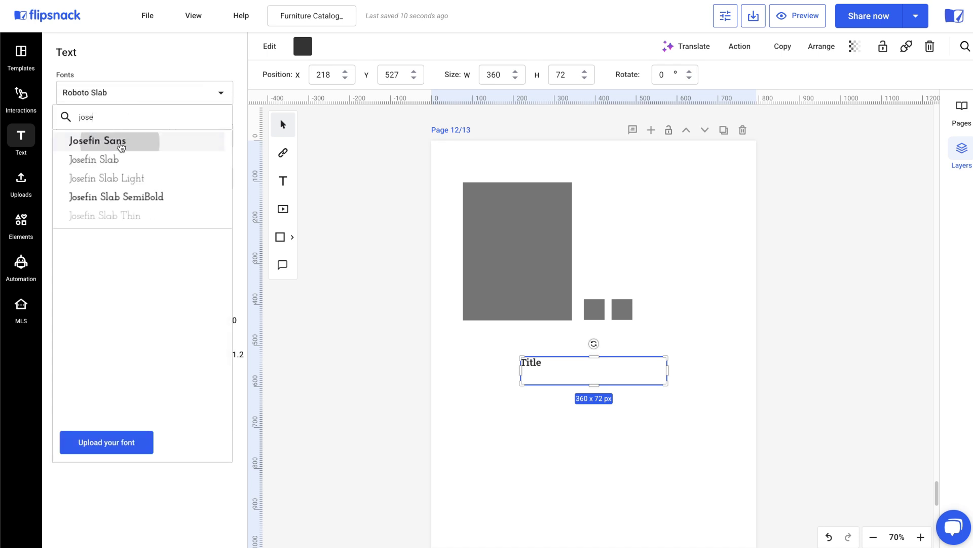
key("Escape")
left_click(120, 146)
left_click(103, 235)
left_click(531, 364)
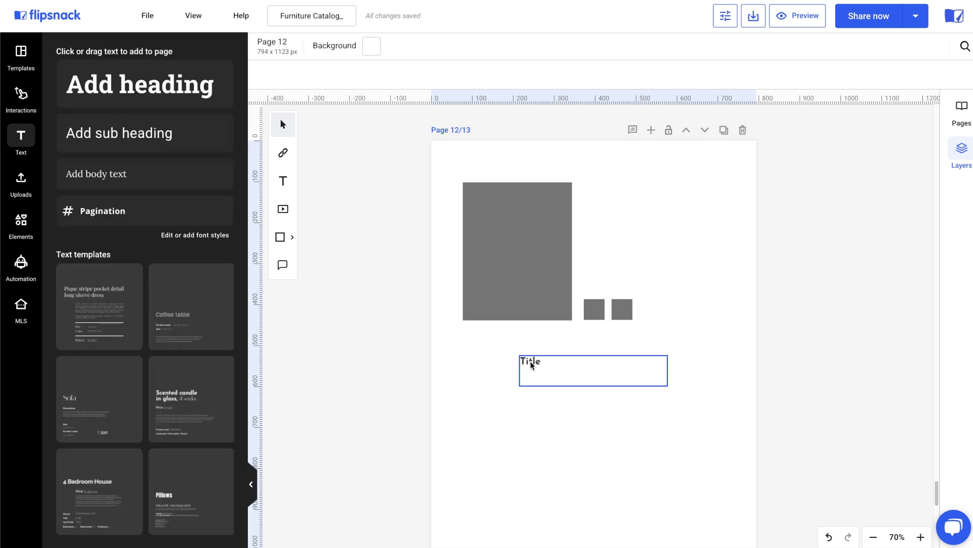
left_click_drag(531, 364, 595, 188)
Step: Add a 'Desc' text box at size 16 in Josefin Sans below the Title
left_click(14, 137)
left_click(95, 145)
type("Description")
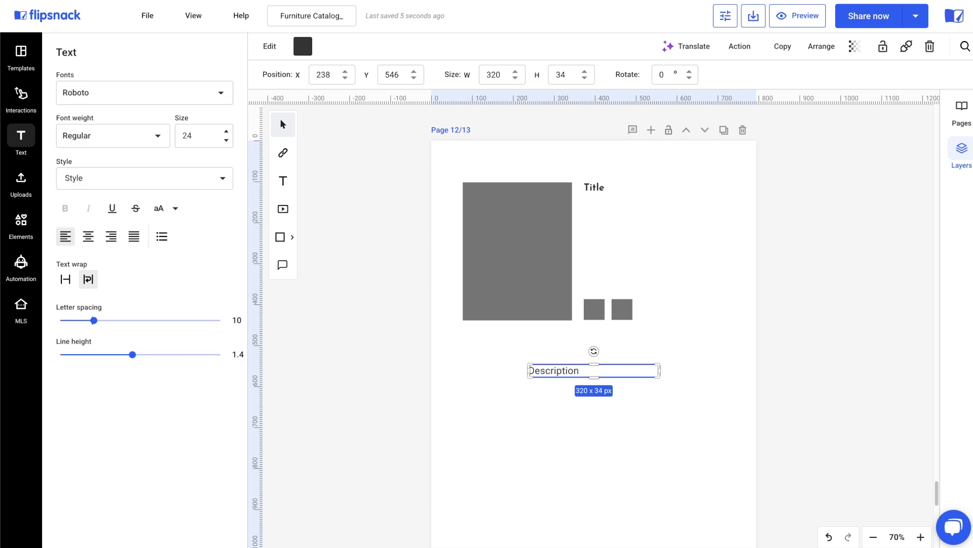
left_click(201, 136)
left_click(201, 227)
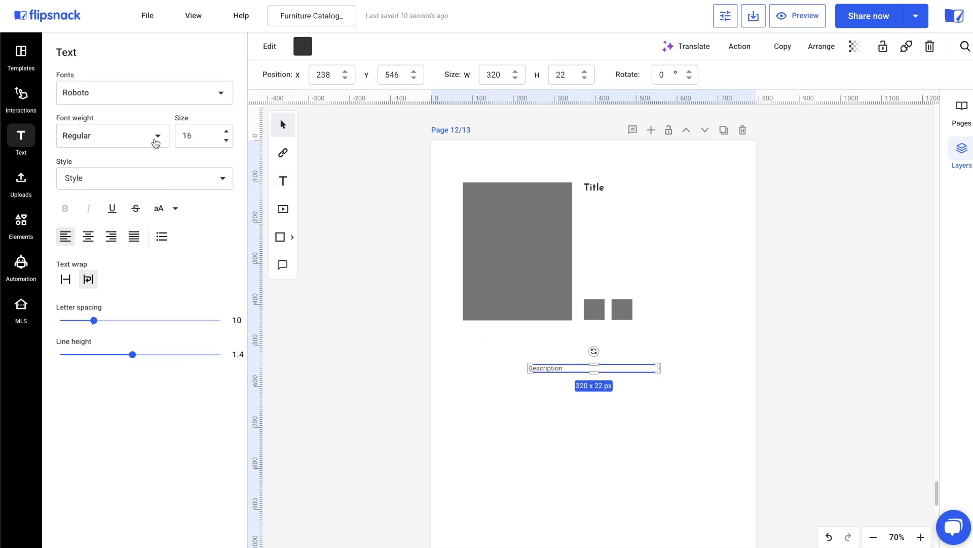
left_click(130, 93)
type("jose")
left_click(126, 140)
left_click(545, 354)
left_click_drag(547, 370, 682, 270)
Step: Duplicate the description and change the copy to 'Price' at size 18
key("ctrl+d")
double_click(683, 269)
type("Price")
left_click(203, 135)
left_click(193, 246)
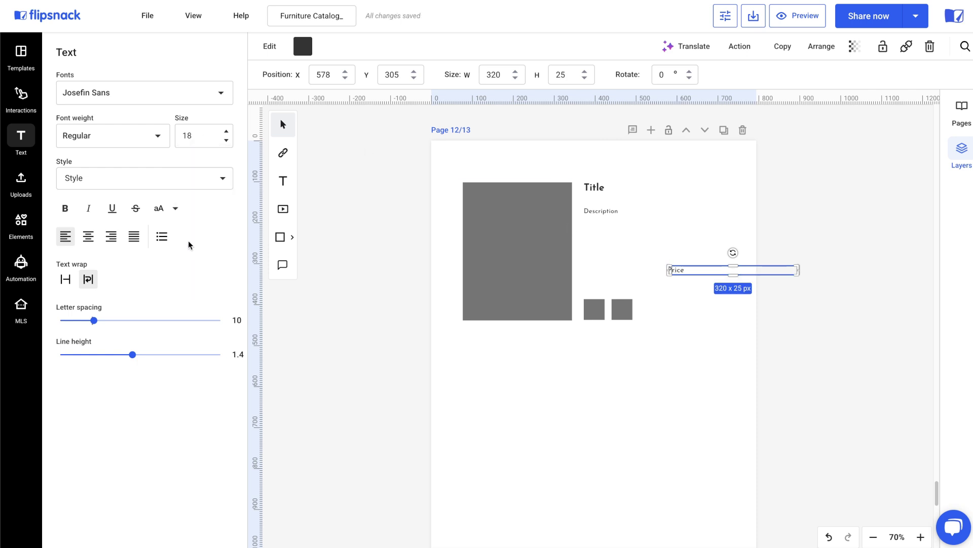
left_click(119, 136)
Step: Set the Description text to Josefin Sans Light weight
left_click(612, 214)
left_click(120, 136)
left_click(124, 178)
left_click(680, 355)
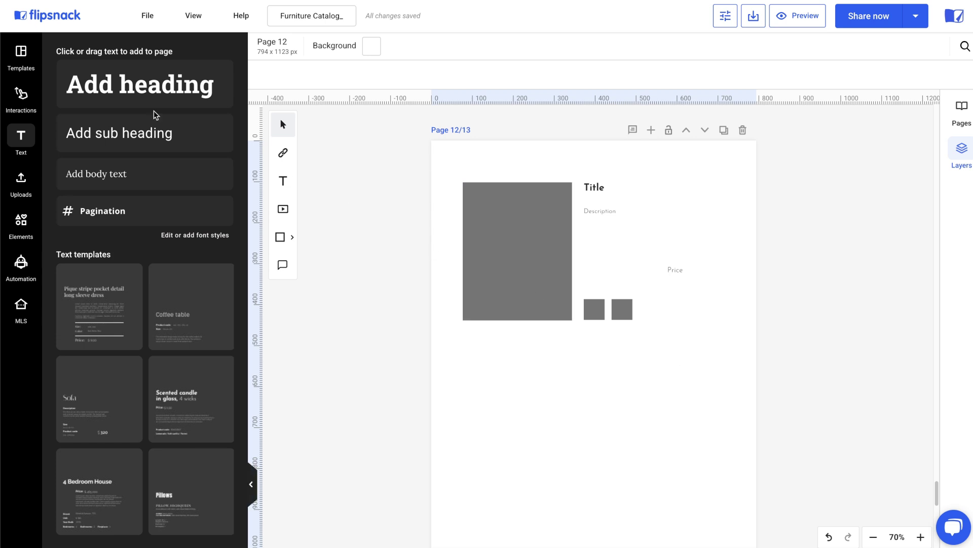
Step: Add a Shop this item button beside the Price text
left_click(30, 96)
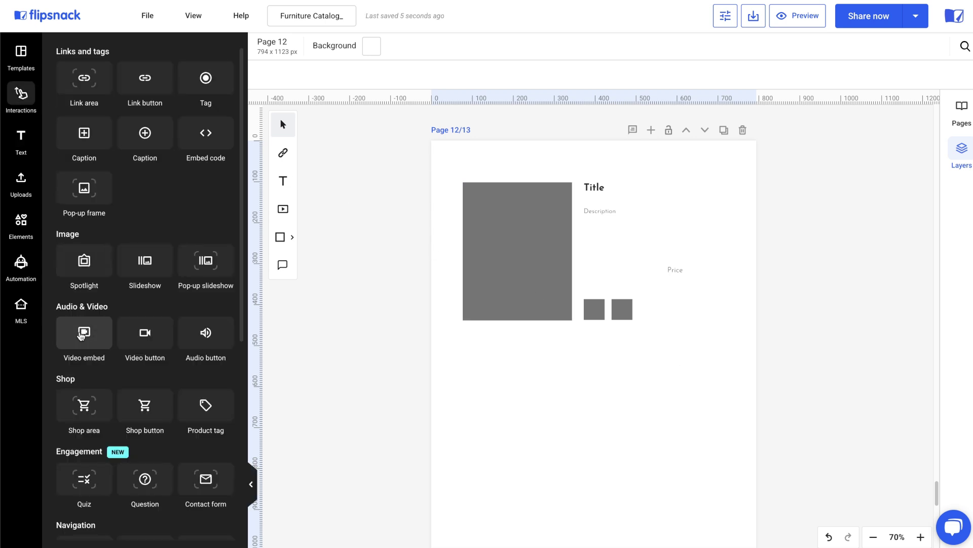
left_click_drag(143, 412, 627, 274)
left_click(688, 272)
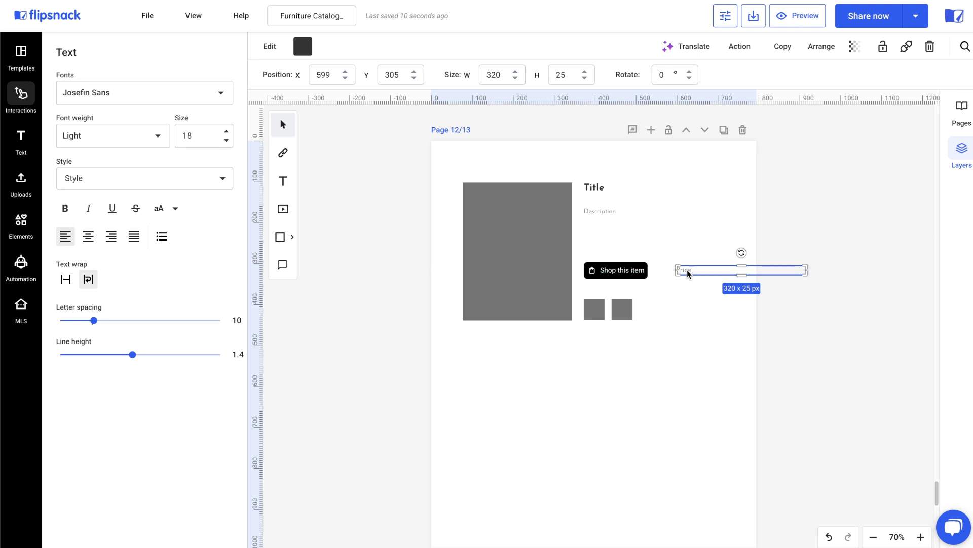
Step: Rename the shape layers to Image, Color1 and Color2
left_click(594, 309)
left_click(622, 310, "shift")
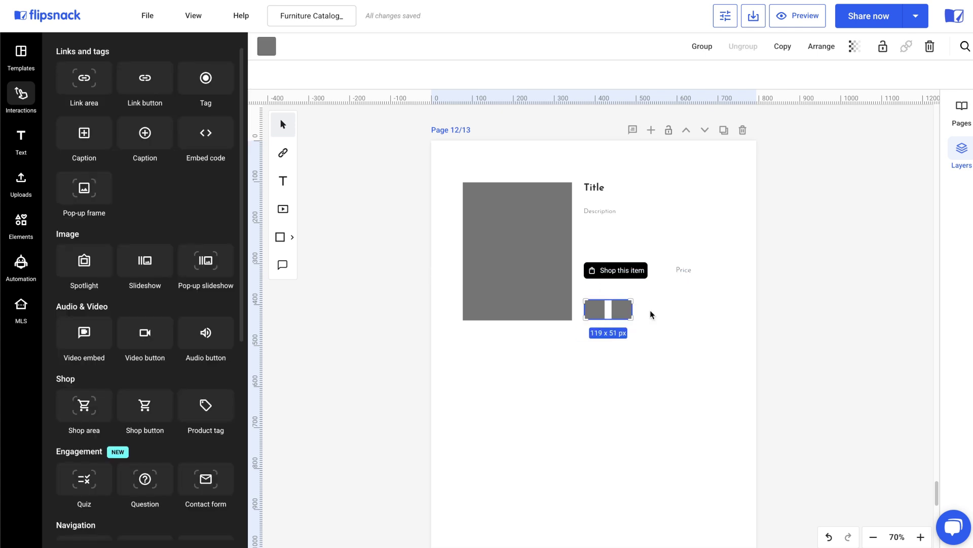
left_click(962, 150)
left_click(859, 243)
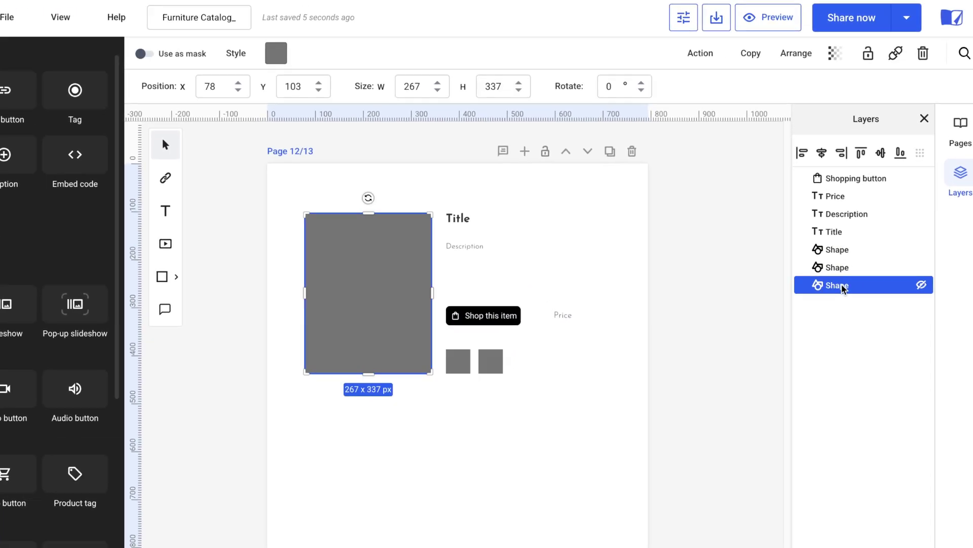
double_click(859, 243)
type("Image")
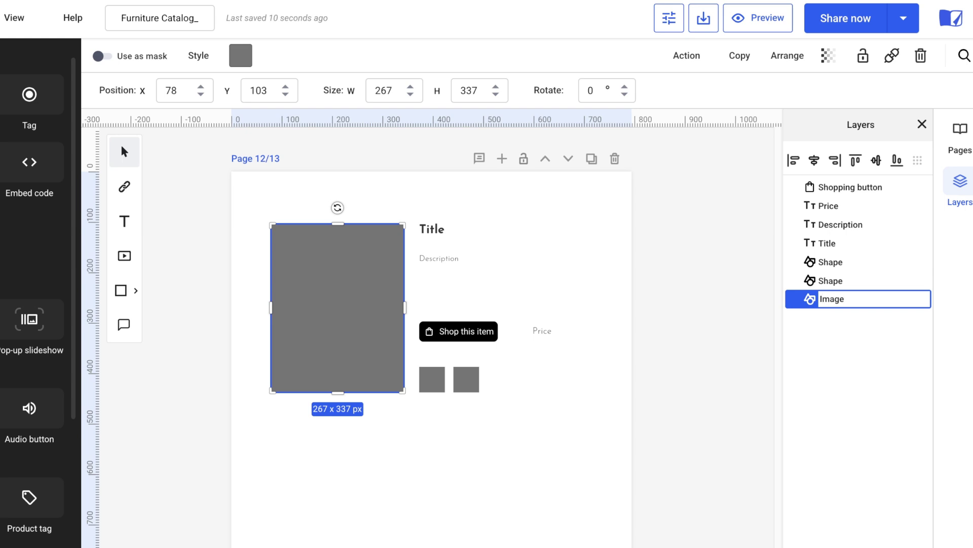
left_click(831, 280)
double_click(832, 280)
type("Color1")
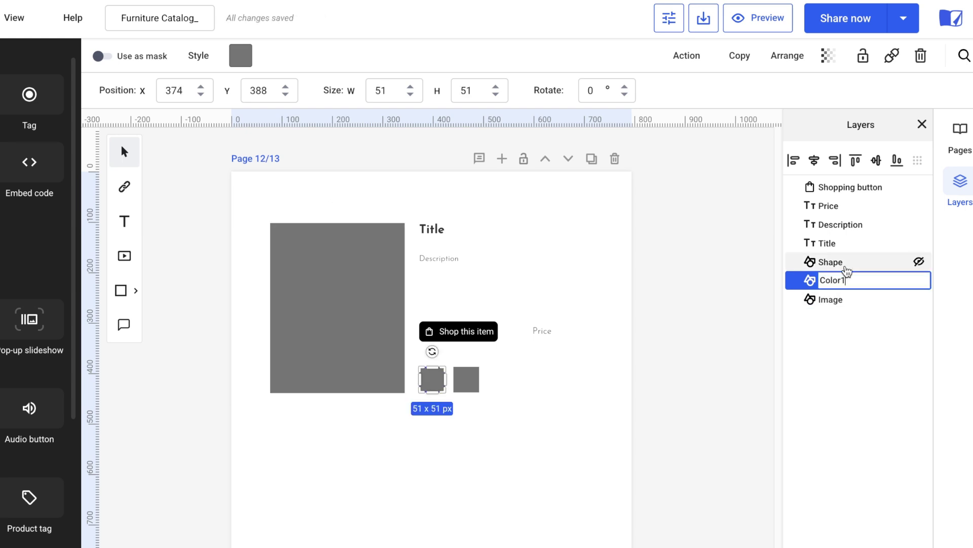
double_click(831, 262)
type("Color2")
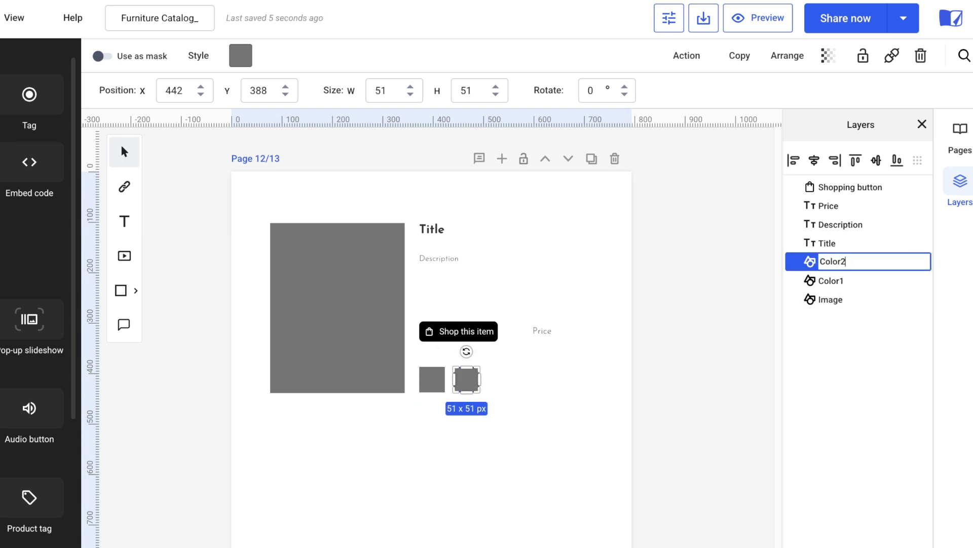
left_click(737, 280)
Step: Marquee-select every product template element and group them
left_click(922, 125)
left_click_drag(800, 186, 411, 425)
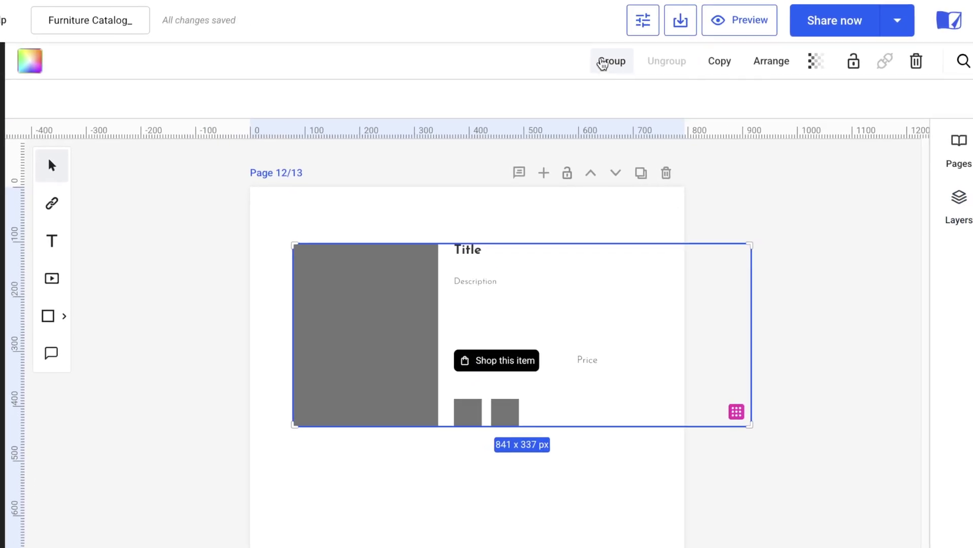
left_click(603, 62)
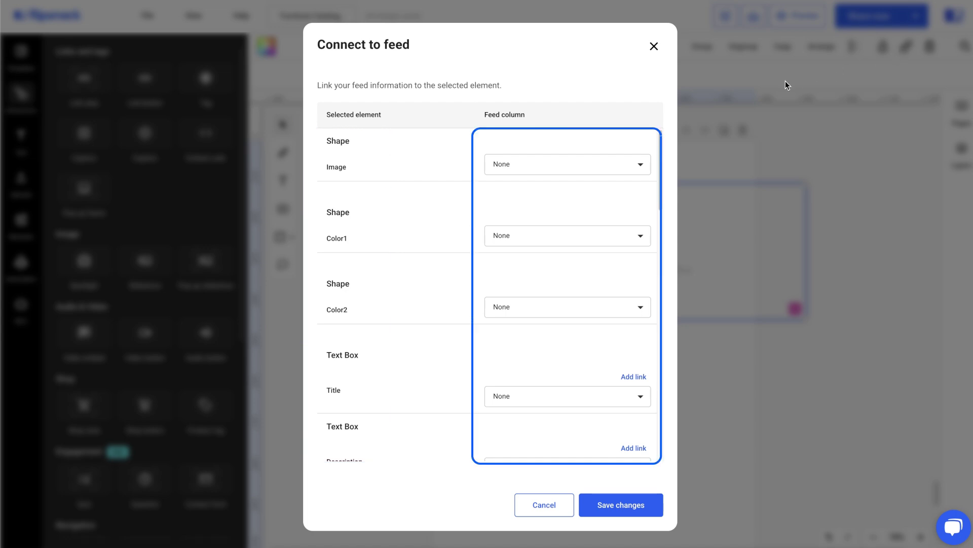
Step: Map Image to Product.ImageURL, Color1 to Color 1 and Color2 to Color 2
left_click(571, 165)
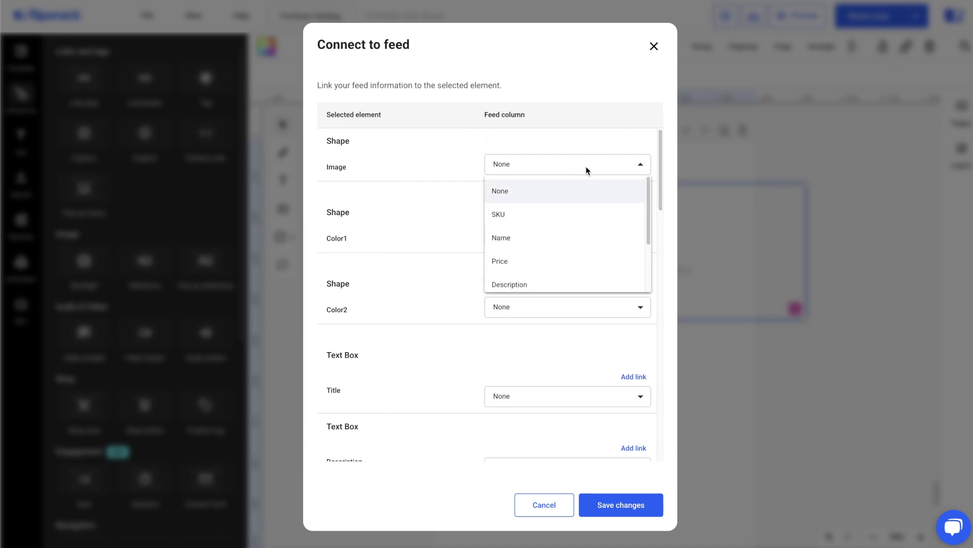
scroll(597, 234, "down", 3)
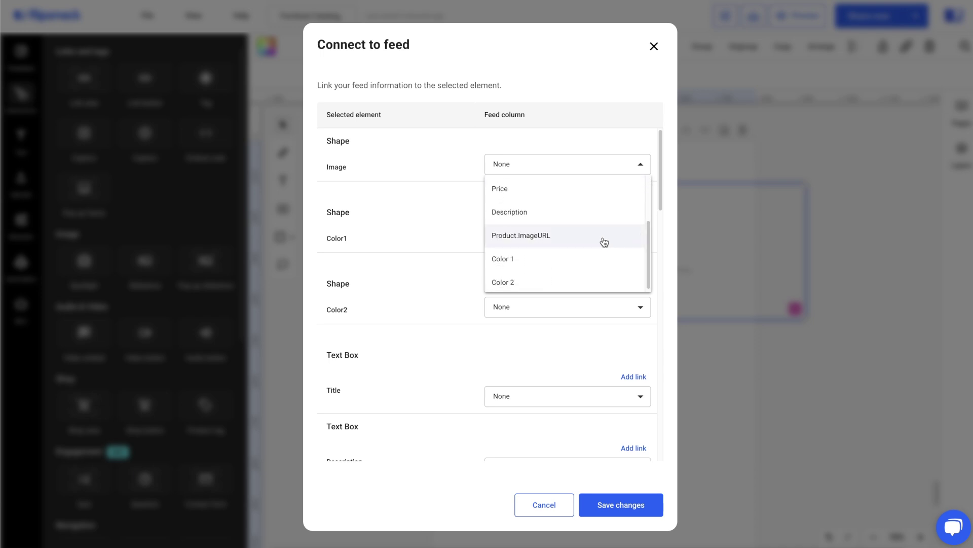
left_click(596, 242)
left_click(593, 242)
scroll(640, 304, "down", 3)
left_click(588, 331)
left_click(578, 310)
scroll(646, 347, "down", 5)
left_click(603, 420)
Step: Map Title to Name, Description to Description and Price to Price
left_click(589, 398)
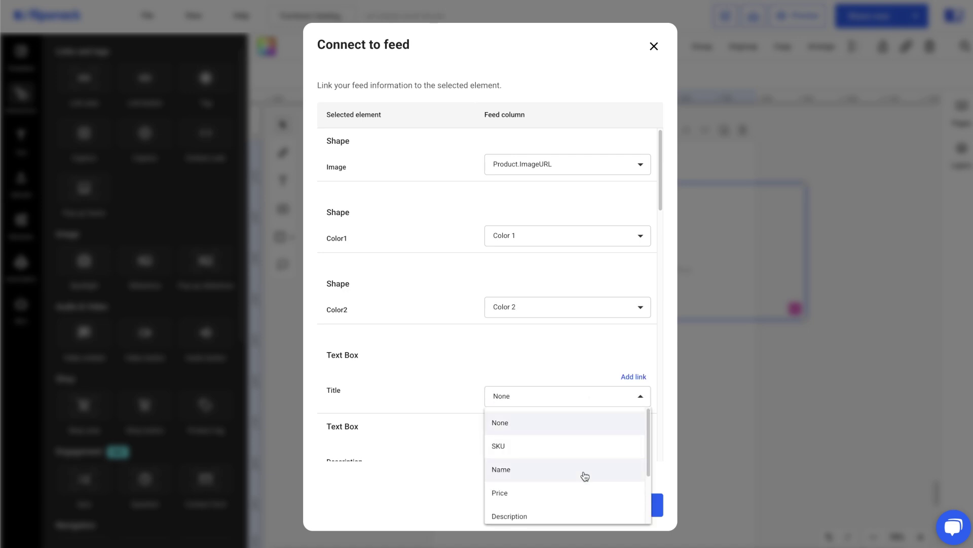
left_click(583, 471)
scroll(660, 260, "down", 5)
left_click_drag(660, 261, 660, 252)
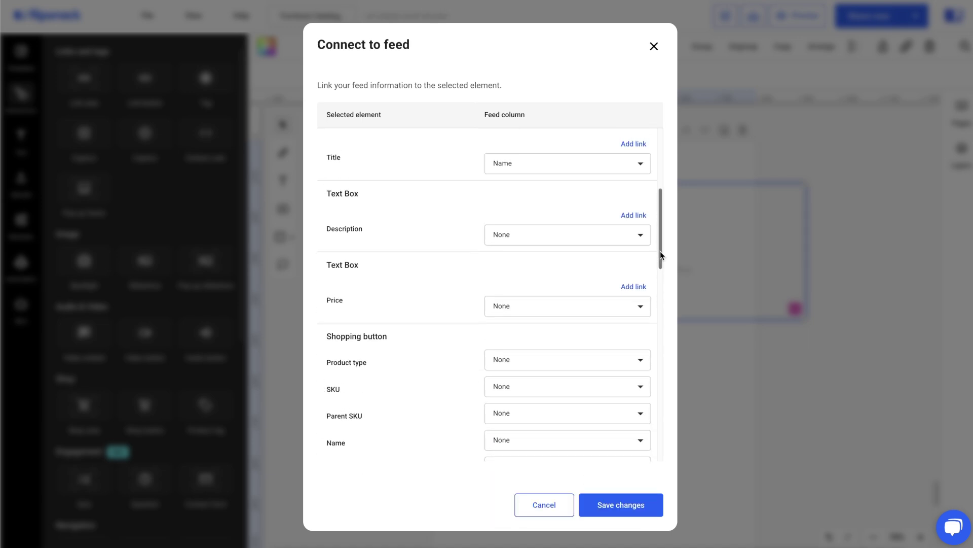
left_click(565, 235)
left_click(558, 353)
left_click(552, 305)
left_click(562, 394)
left_click_drag(660, 253, 660, 303)
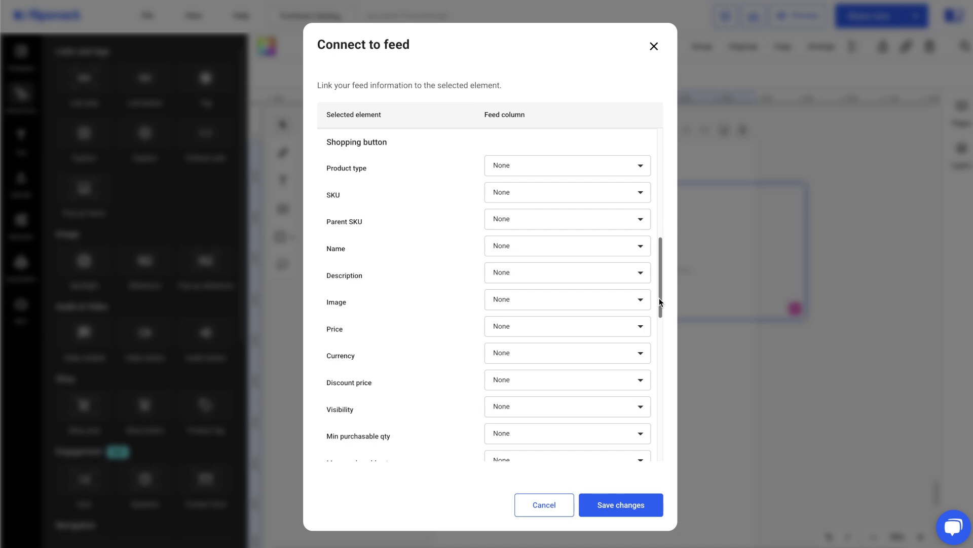
Step: Map the shopping button to SKU, Name, Description and Product.ImageURL, then save
left_click(542, 197)
left_click(543, 239)
left_click(541, 247)
left_click(542, 318)
left_click(541, 275)
left_click(536, 392)
left_click(533, 307)
scroll(541, 390, "down", 2)
left_click(543, 397)
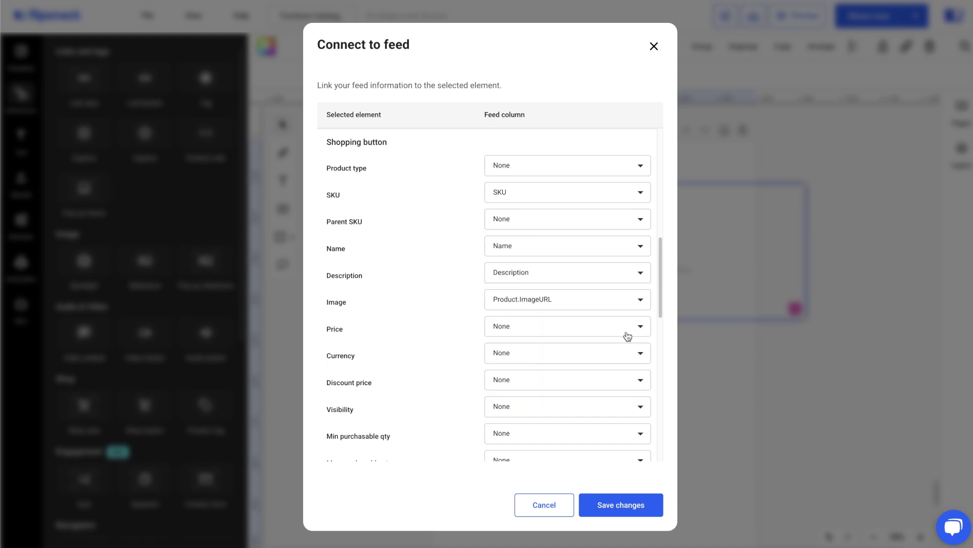
scroll(626, 337, "down", 3)
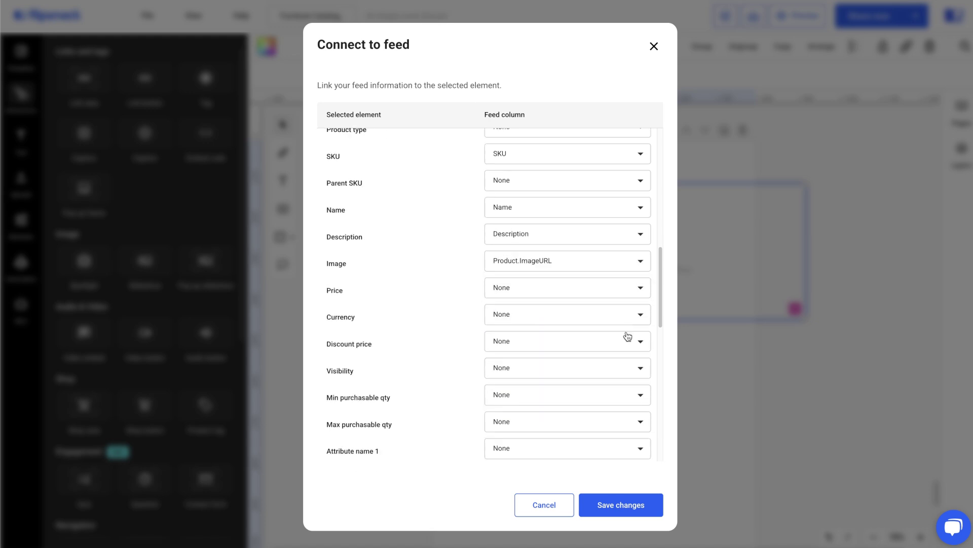
left_click(617, 505)
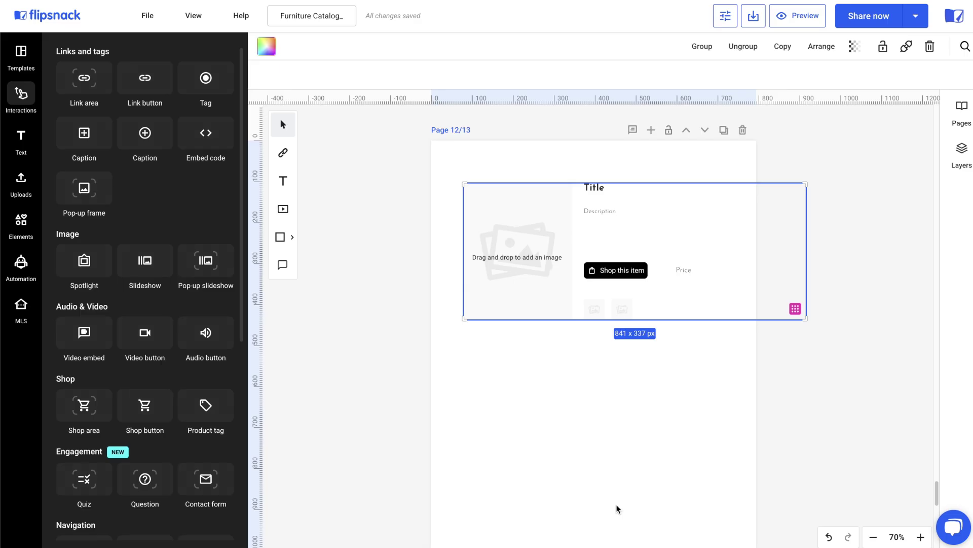
Step: Duplicate the product template group below the original, then duplicate page 12
key("ctrl+d")
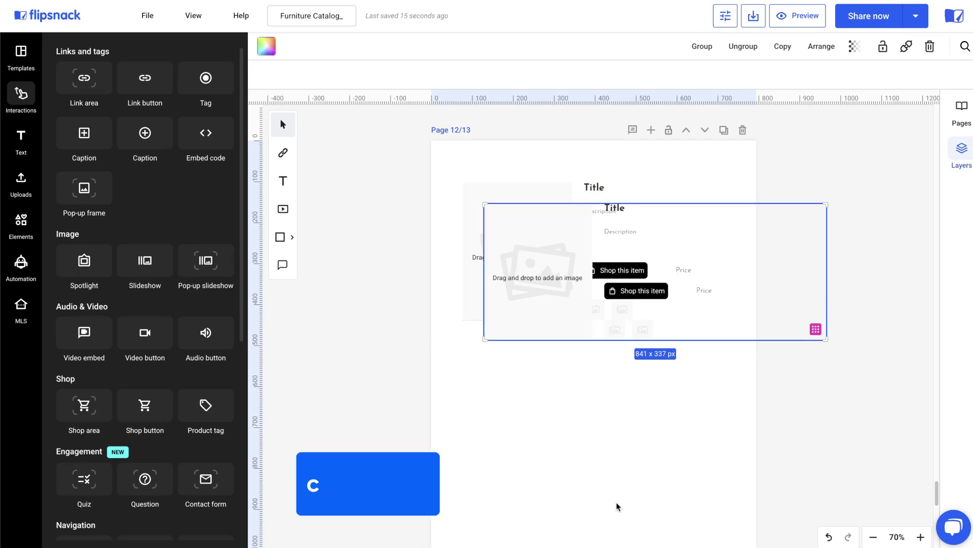
left_click_drag(523, 308, 503, 475)
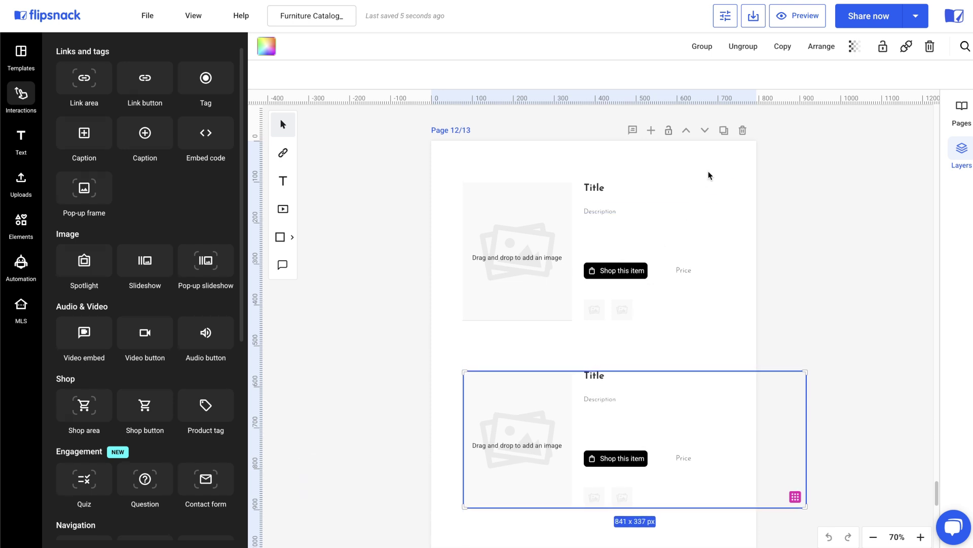
left_click(723, 130)
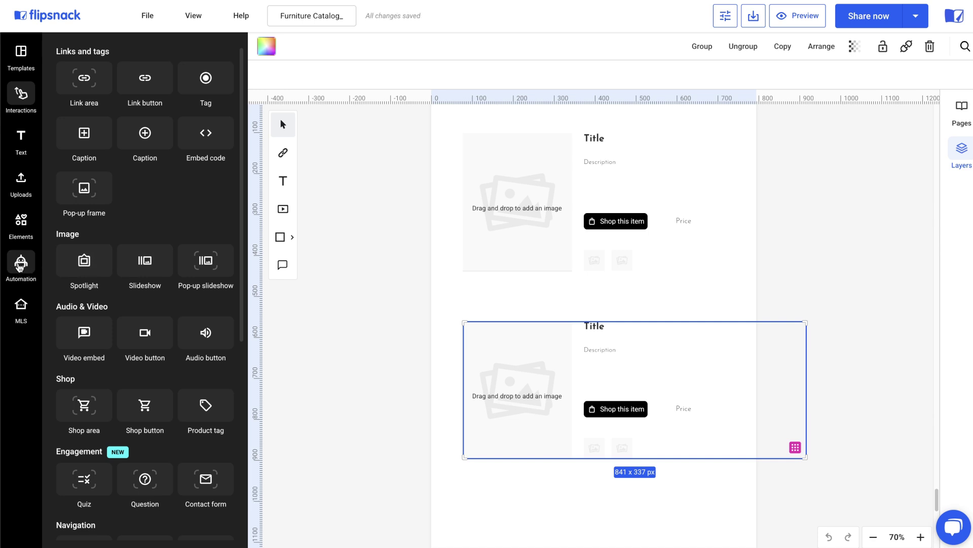
Step: Drag Chair with armrests, Chaise longue and Upholstered bed frame from the feed into the blocks
left_click(20, 267)
left_click_drag(63, 274, 489, 231)
left_click_drag(69, 332, 534, 346)
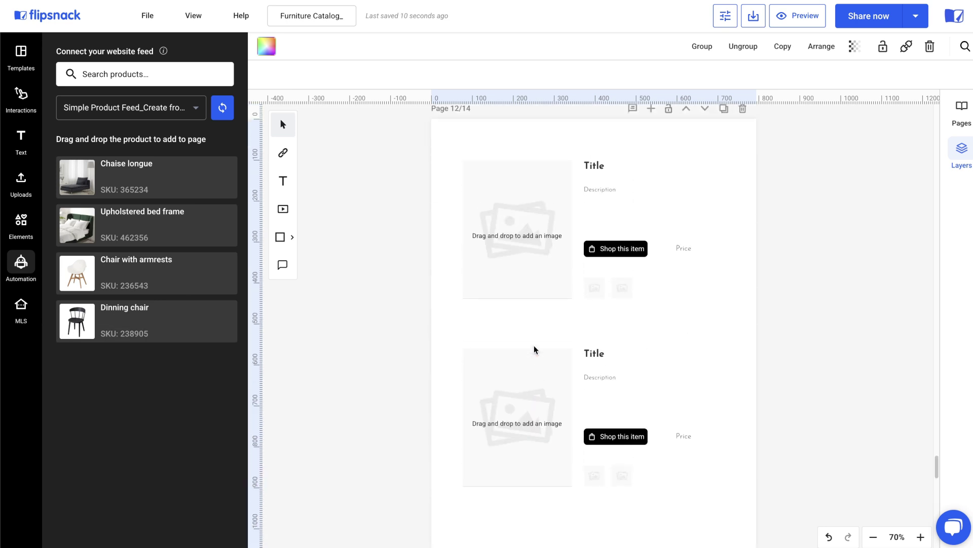
left_click_drag(80, 183, 497, 222)
left_click_drag(129, 228, 516, 398)
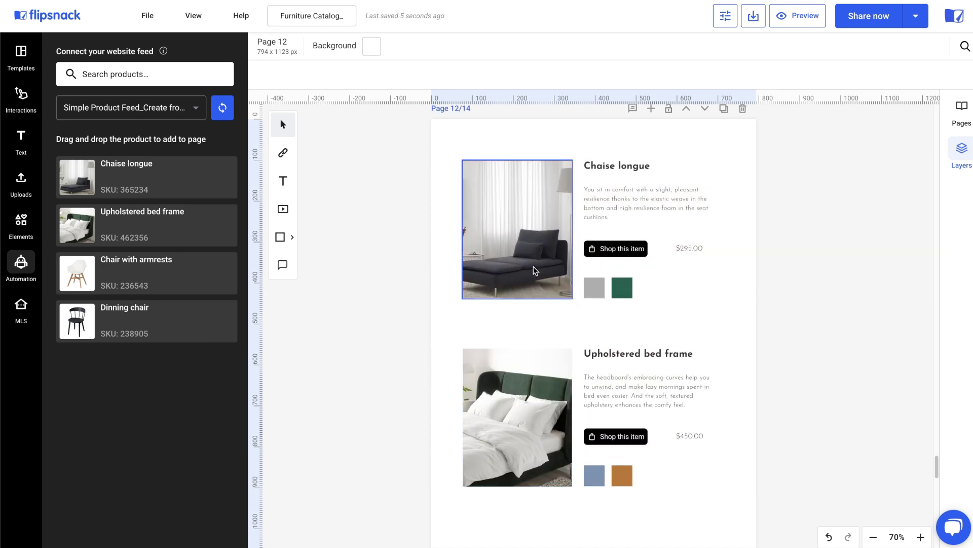
left_click(797, 21)
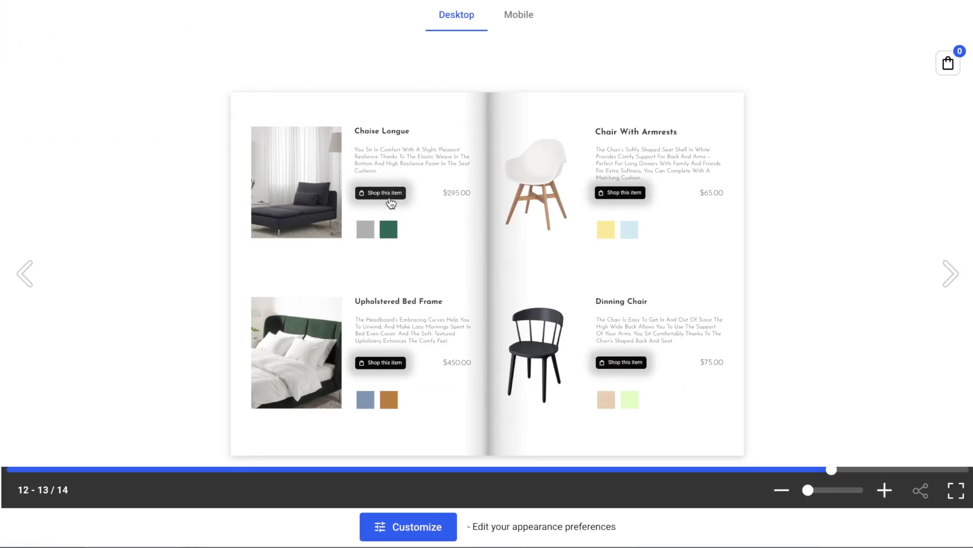
left_click(380, 193)
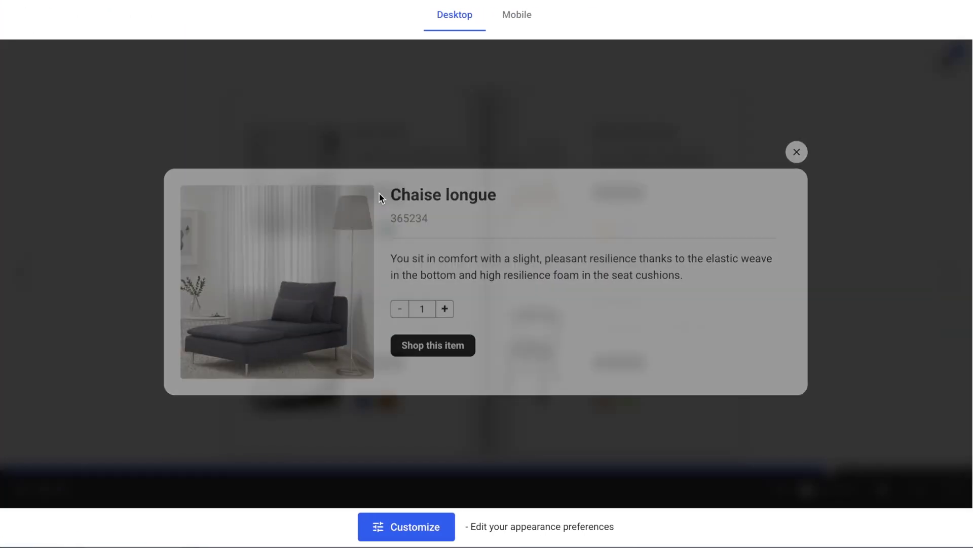
left_click(445, 315)
left_click(444, 344)
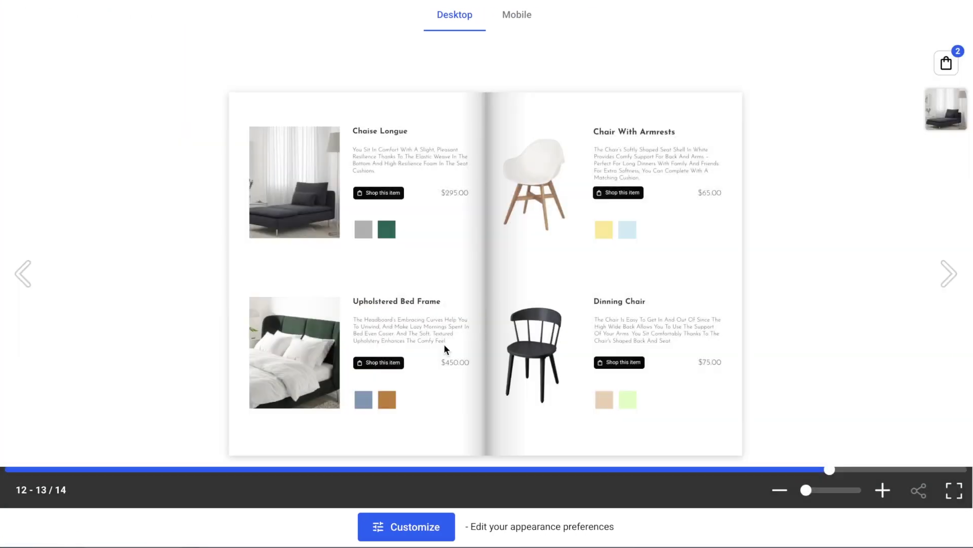
left_click(618, 363)
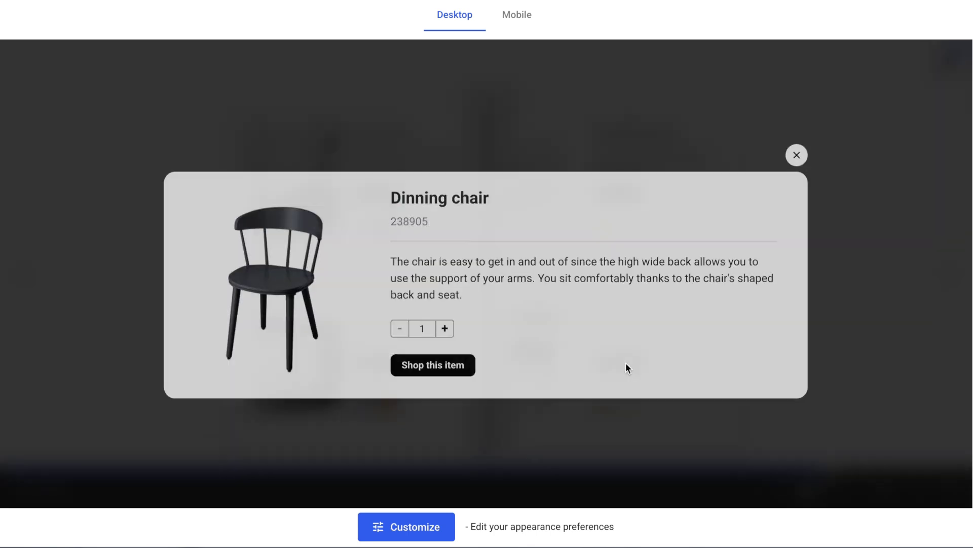
left_click(444, 330)
left_click(445, 331)
left_click(439, 366)
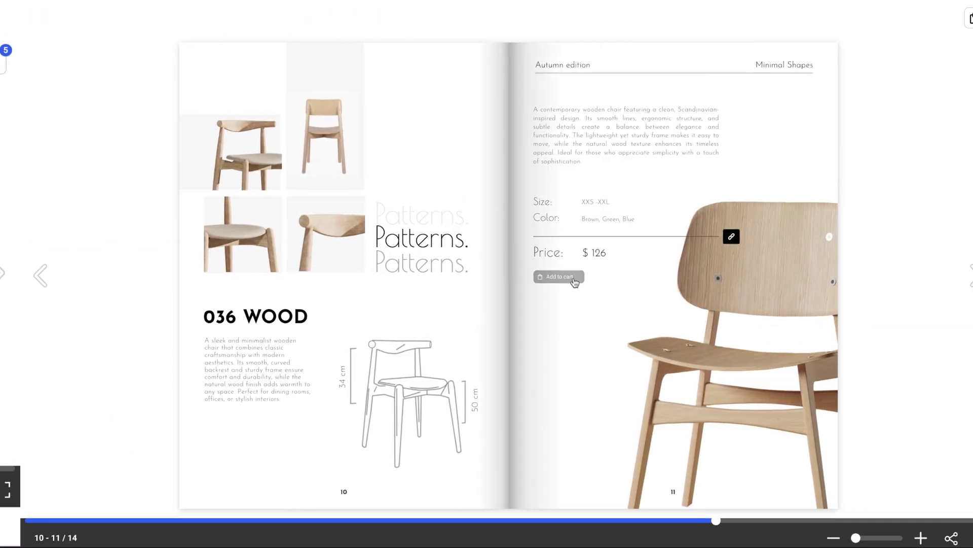
left_click(562, 279)
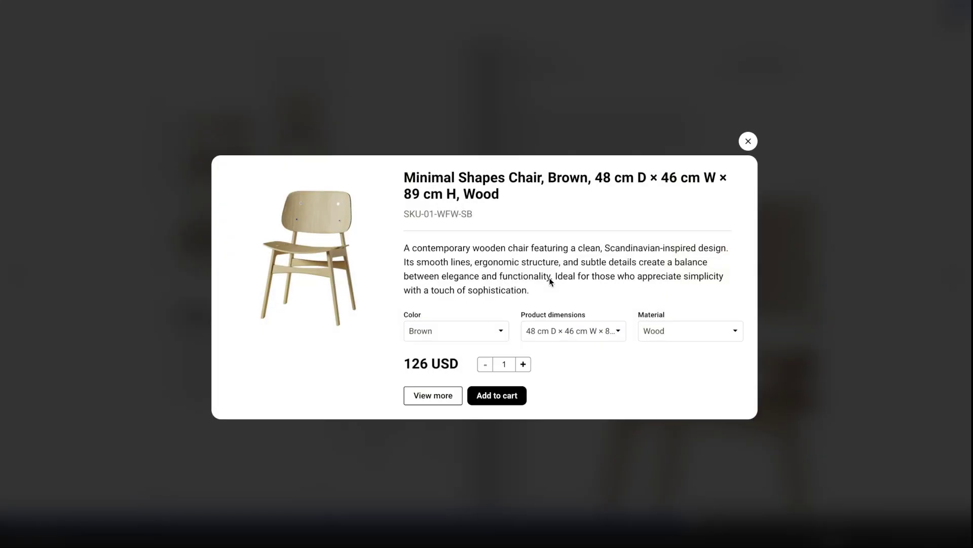
left_click(453, 334)
left_click(445, 371)
left_click(447, 339)
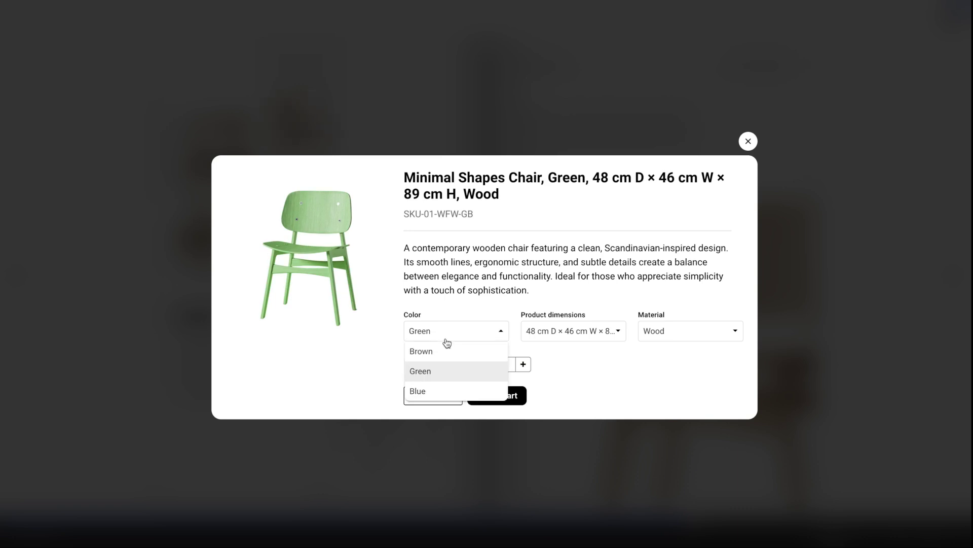
left_click(444, 396)
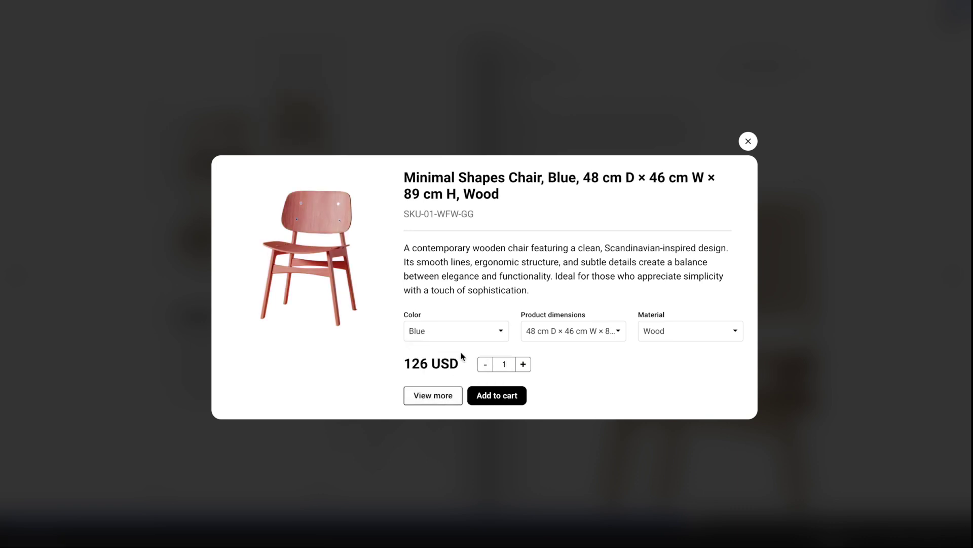
left_click(490, 400)
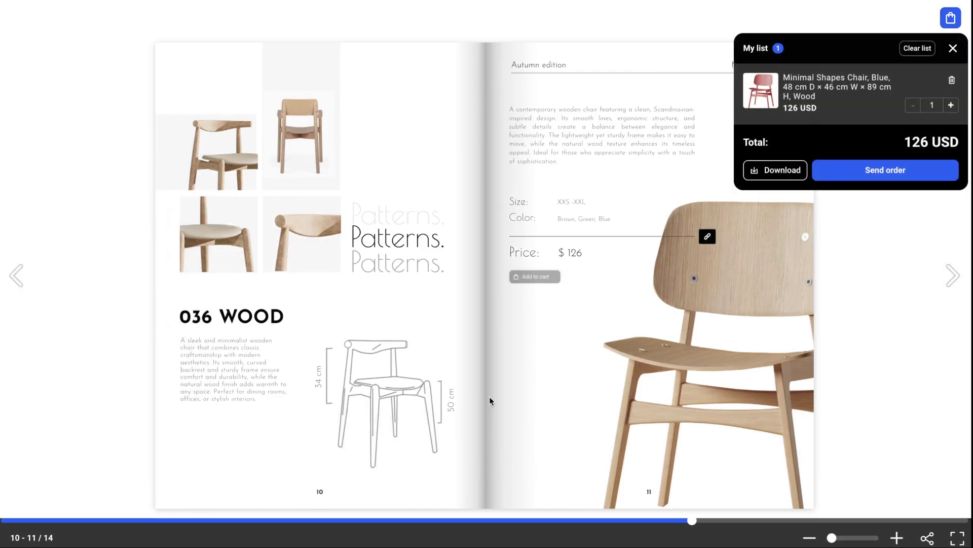